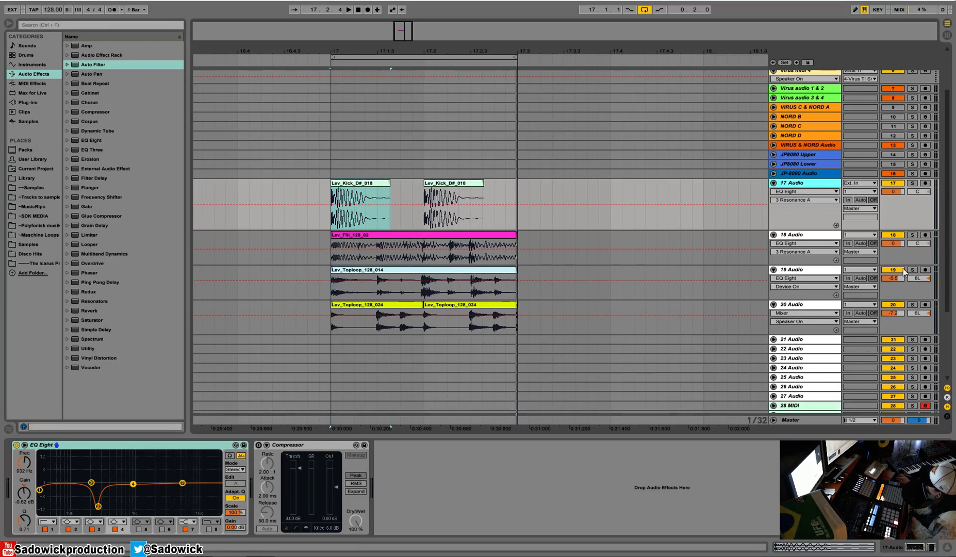
Step: Solo track 19, audition its Lev_Toploop_128_014 clip and make the track taller
click(685, 268)
click(911, 269)
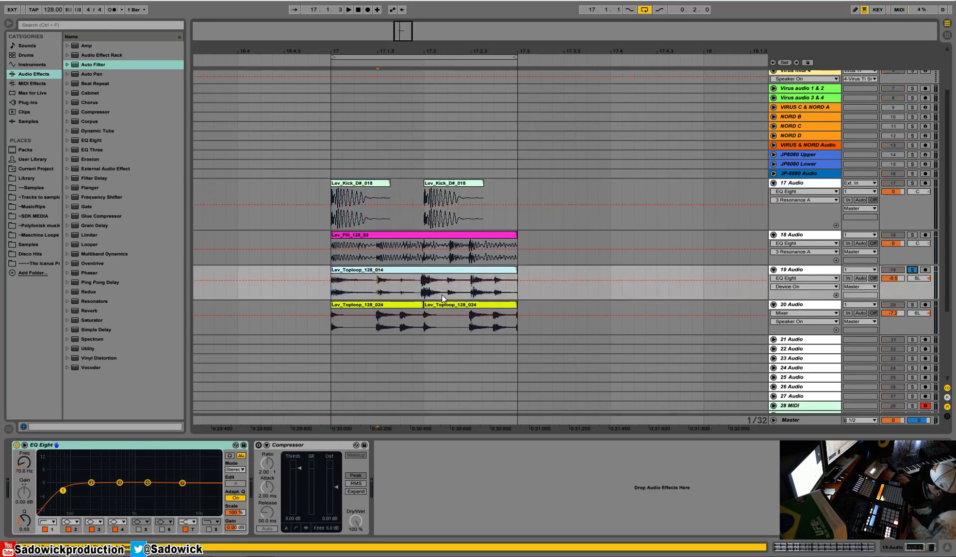
click(441, 269)
key(space)
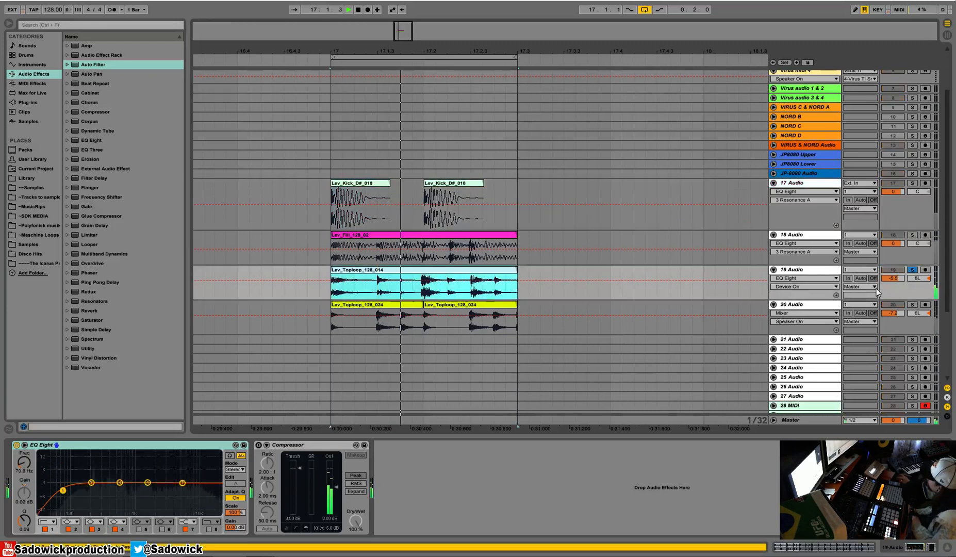
drag(904, 299, 905, 309)
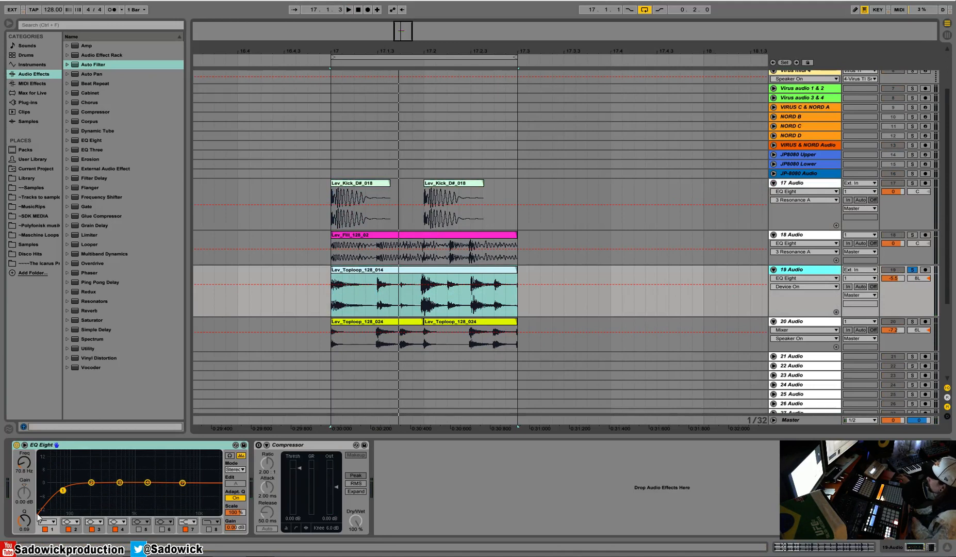
Step: Lower track 19's EQ Eight low cut to 30 Hz and add a band-pass Auto Filter ahead of it
drag(27, 466, 26, 476)
drag(84, 66, 105, 535)
click(74, 503)
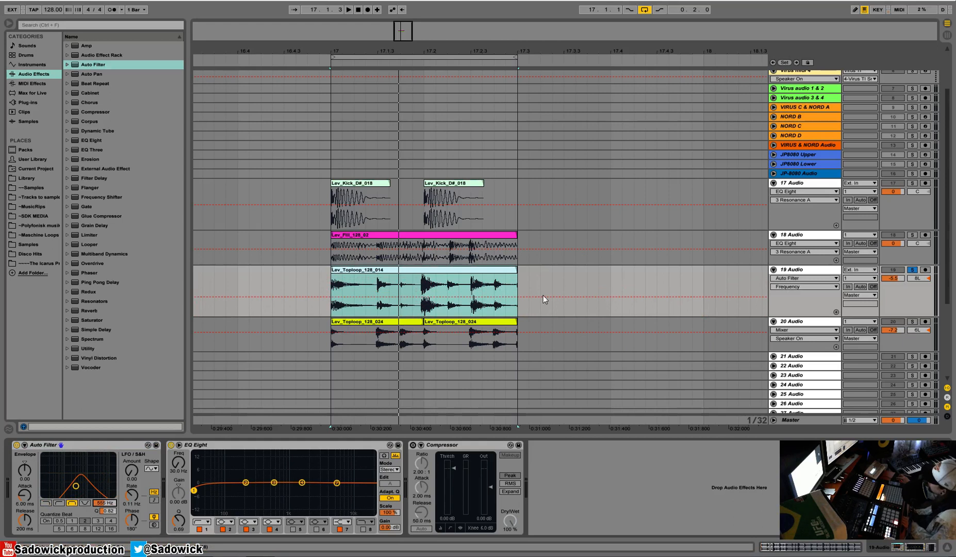
Step: With a fixed 1/16 grid, draw stepped Auto Filter Frequency automation alternating low and high across the Lev_Toploop_128_014 clip, and audition it
right_click(518, 290)
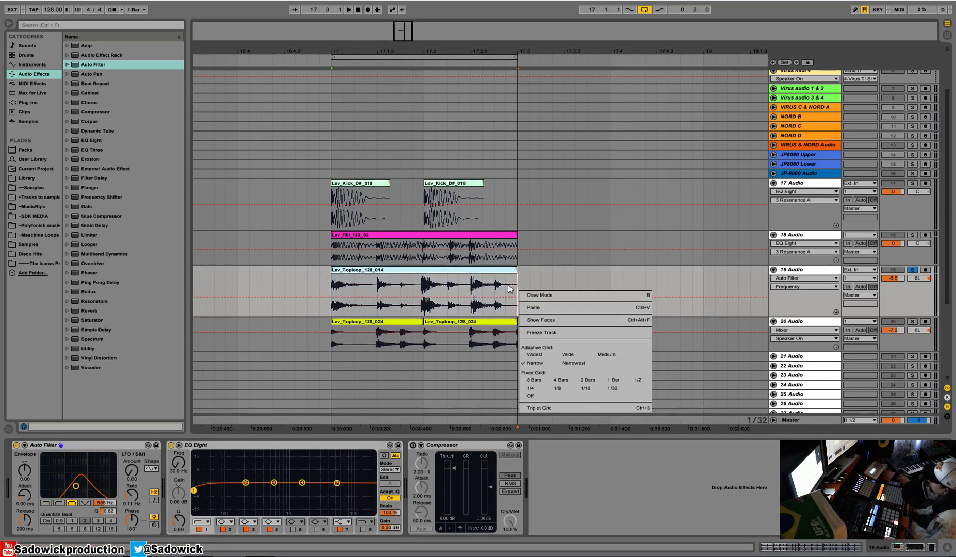
click(586, 388)
key(b)
drag(345, 293, 345, 300)
key(b)
key(b)
click(366, 291)
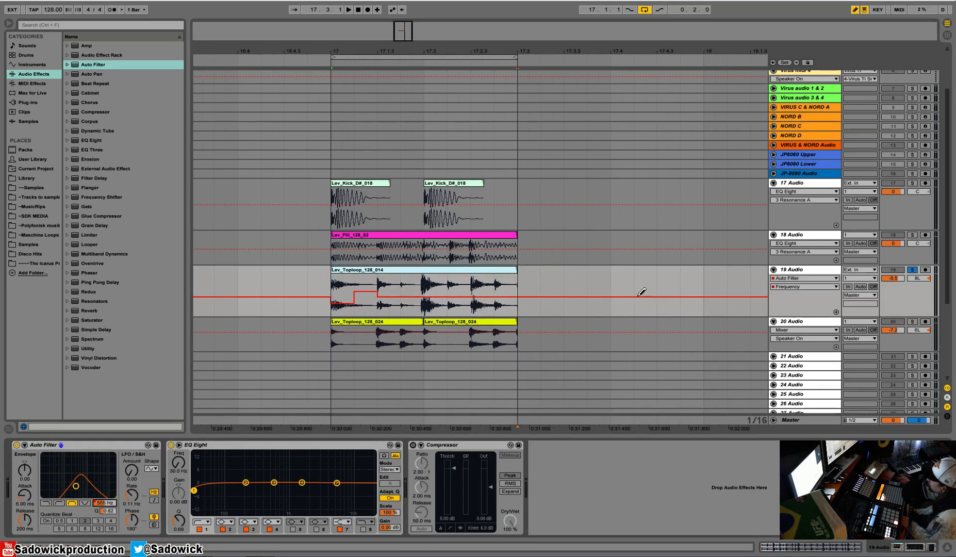
click(388, 306)
click(413, 290)
click(458, 307)
click(501, 290)
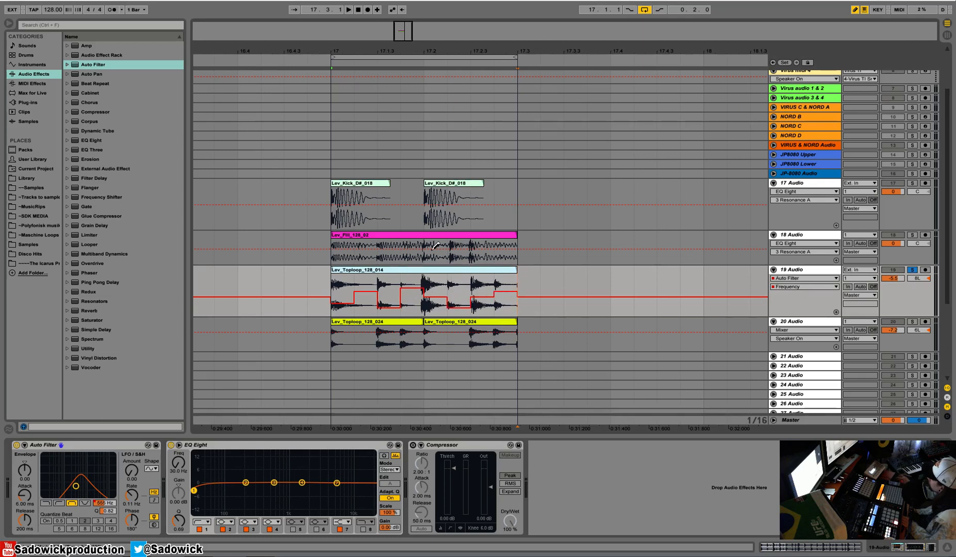
click(464, 272)
key(space)
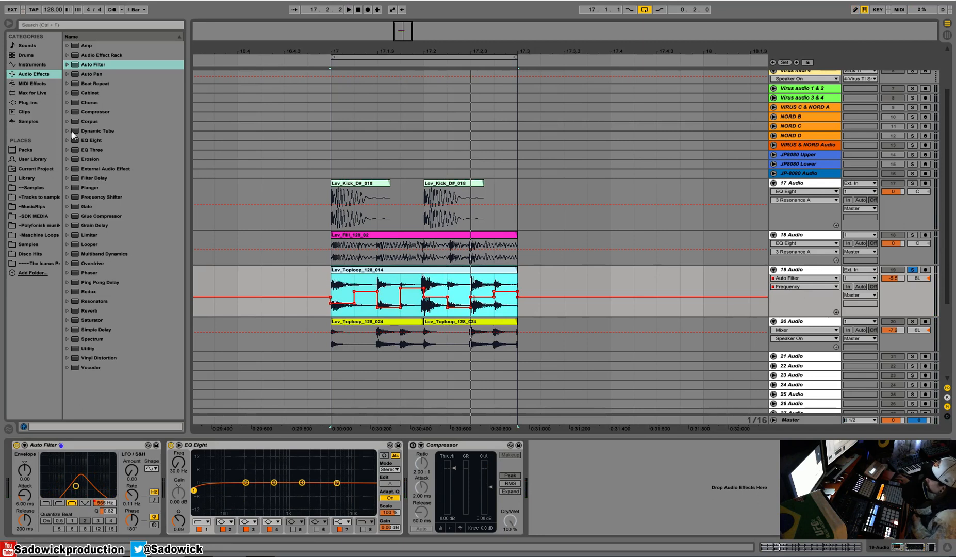
Step: Insert a Ping Pong Delay after the Auto Filter in Time mode with 16.6 ms delay, filter at 1.33 kHz and 7.20, Dry/Wet 0%
drag(88, 281, 258, 495)
drag(258, 456, 195, 464)
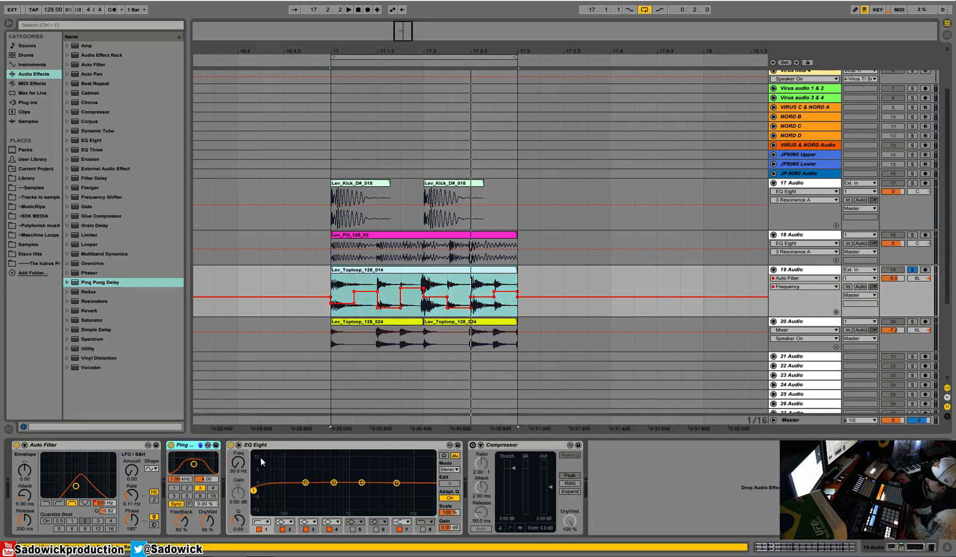
click(178, 503)
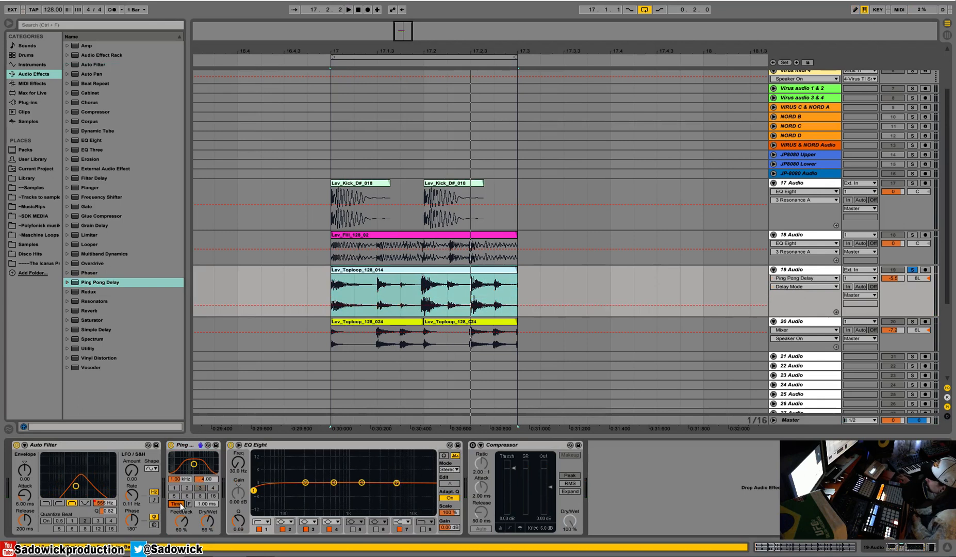
click(177, 505)
click(178, 504)
drag(204, 503, 204, 531)
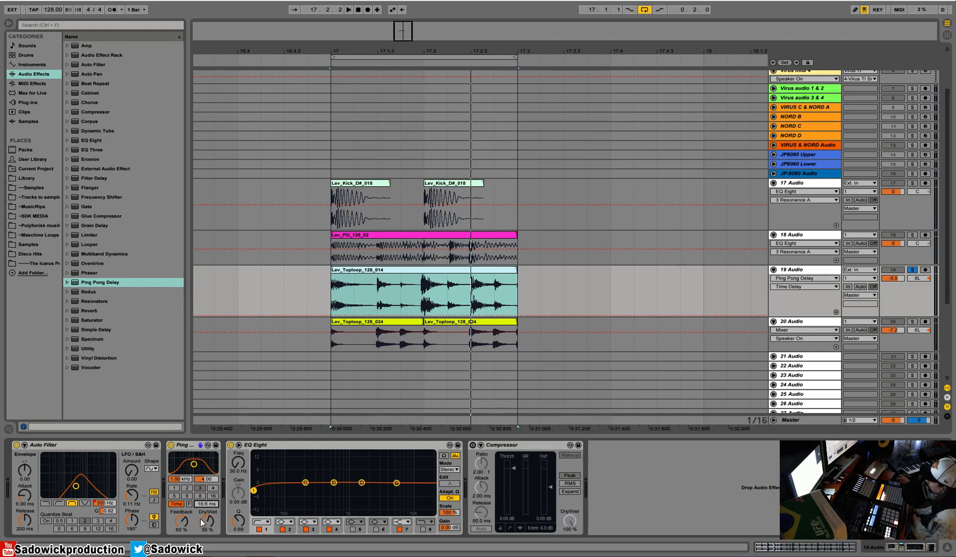
drag(196, 466, 190, 466)
drag(210, 524, 209, 522)
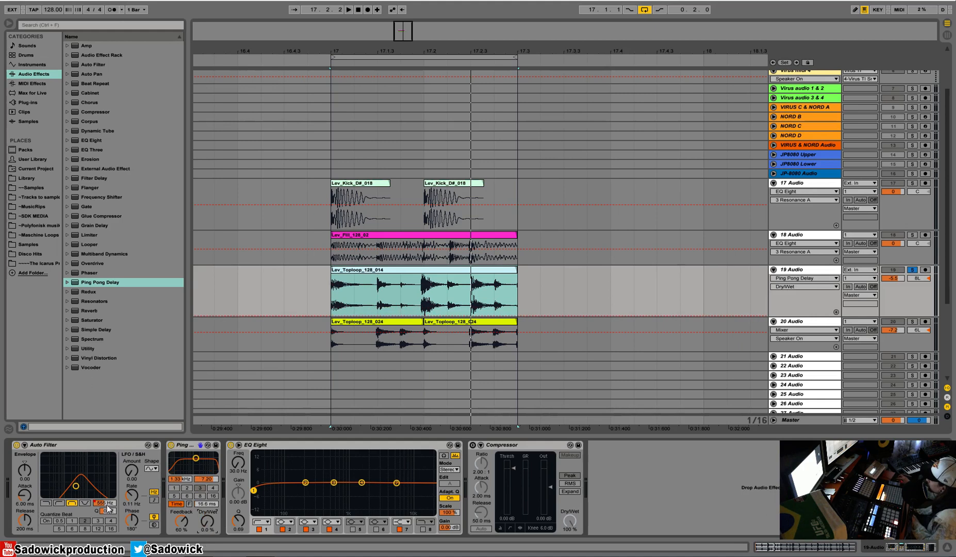
Step: Move track 19's Auto Filter Frequency automation into its own lane and make the track taller
click(815, 279)
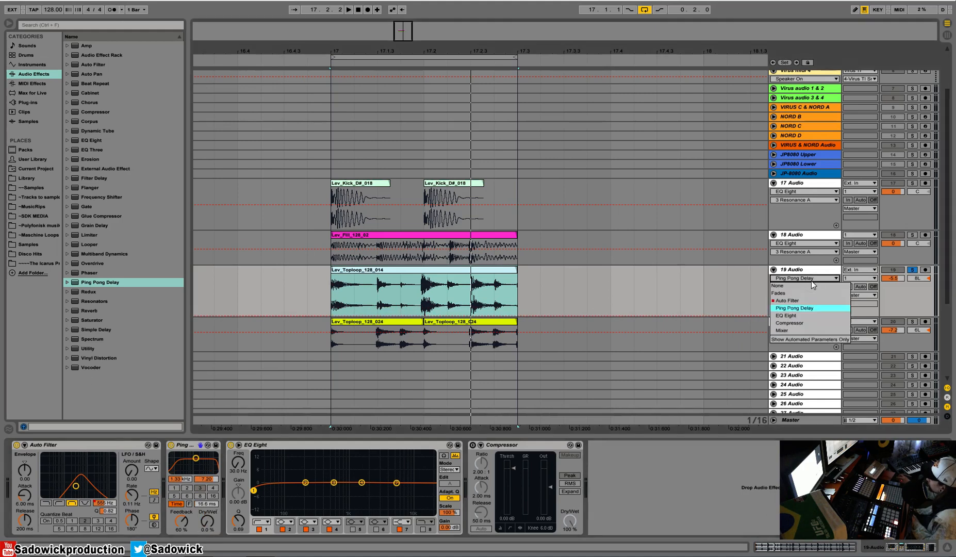
click(787, 301)
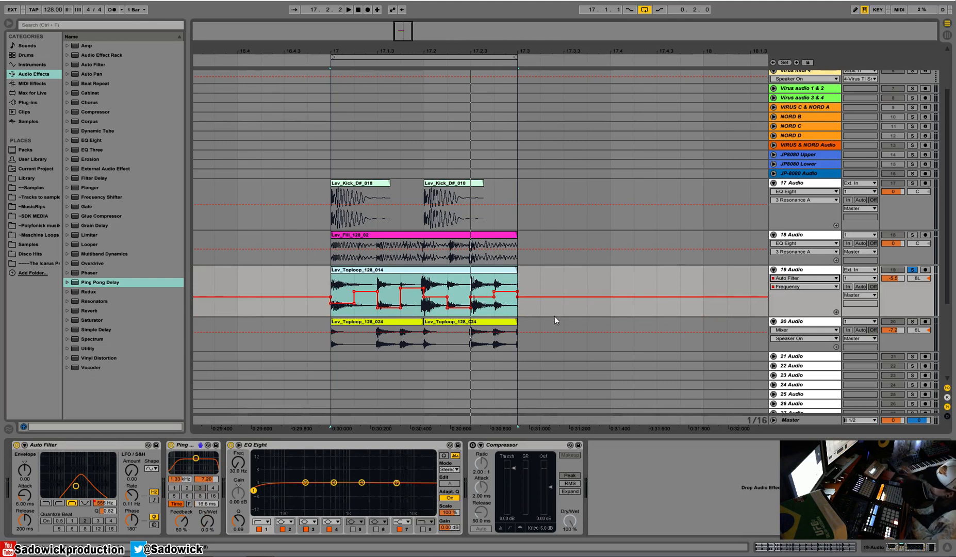
click(836, 312)
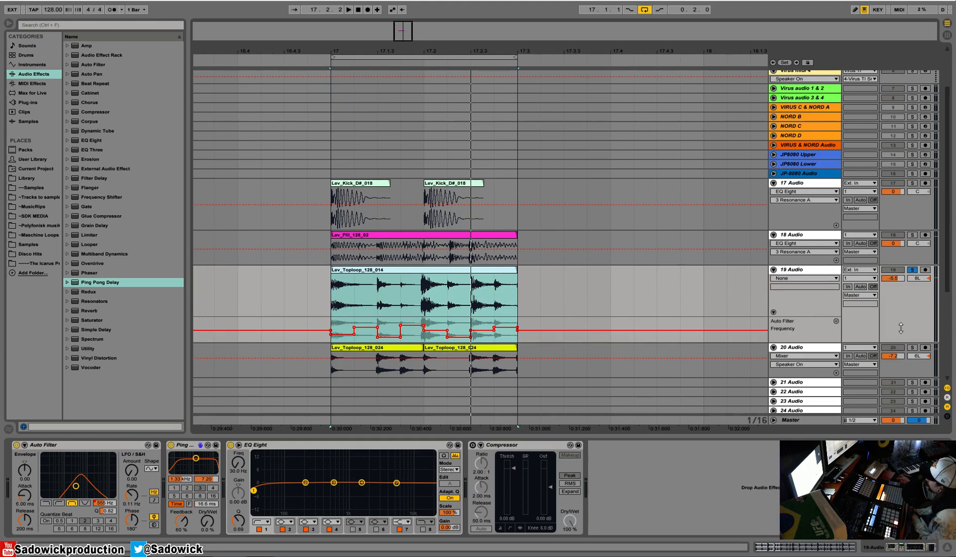
drag(900, 326, 900, 351)
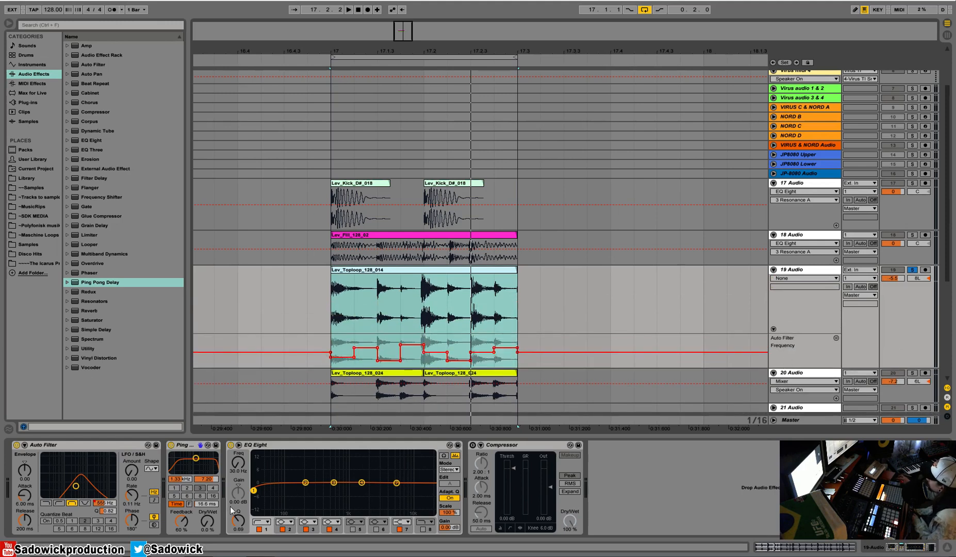
Step: Raise the Ping Pong Delay's Dry/Wet to 47% and audition the loop
click(208, 525)
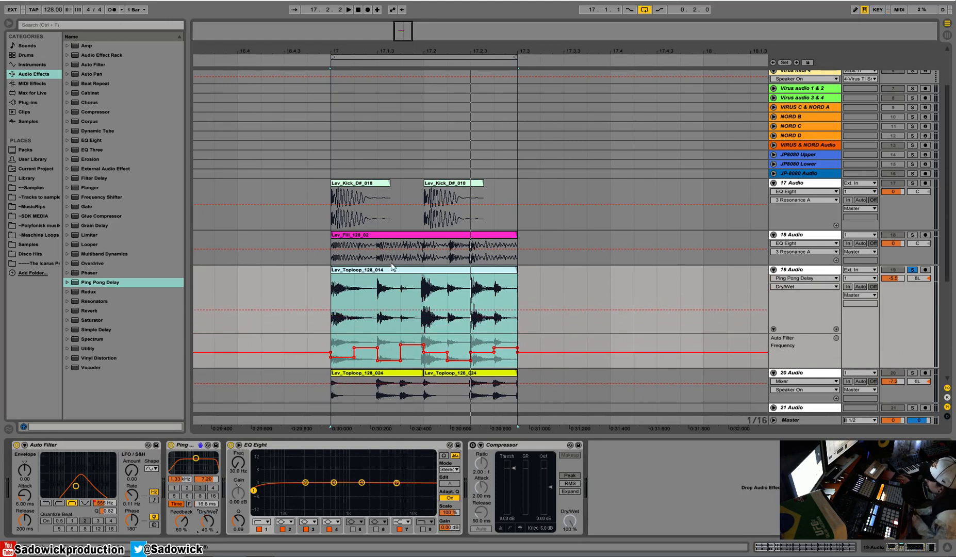
click(391, 270)
key(space)
click(235, 510)
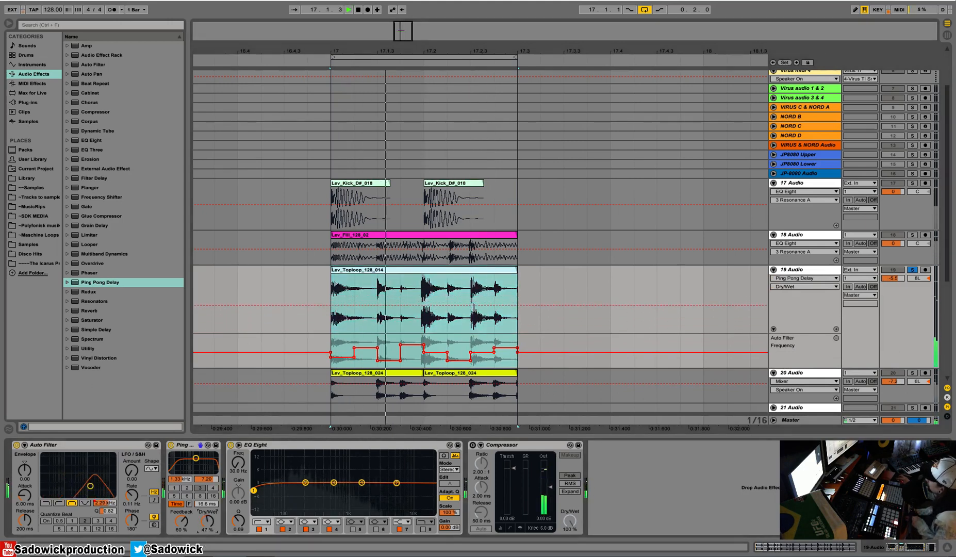
key(space)
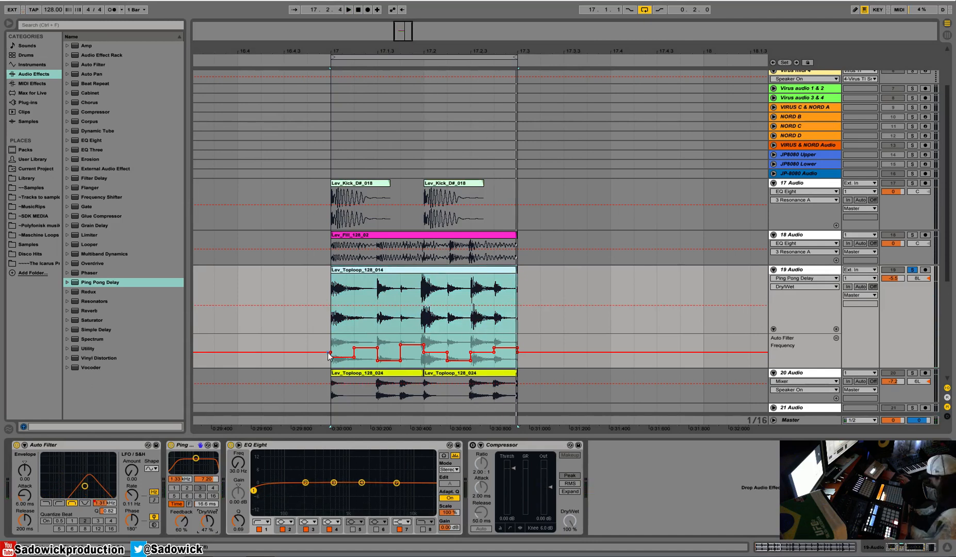
Step: Draw freehand Dry/Wet automation steps for the Ping Pong Delay across the Lev_Toploop_128_014 clip
key(b)
drag(343, 321, 344, 334)
key(b)
key(b)
click(455, 312)
key(b)
key(b)
click(503, 321)
key(b)
Step: Edit the Dry/Wet breakpoints into rising and falling ramps over the clip, and audition the loop
drag(355, 306, 354, 331)
click(354, 332)
click(377, 314)
click(402, 306)
click(448, 314)
drag(448, 305, 459, 331)
click(471, 306)
drag(494, 305, 517, 332)
click(371, 271)
key(space)
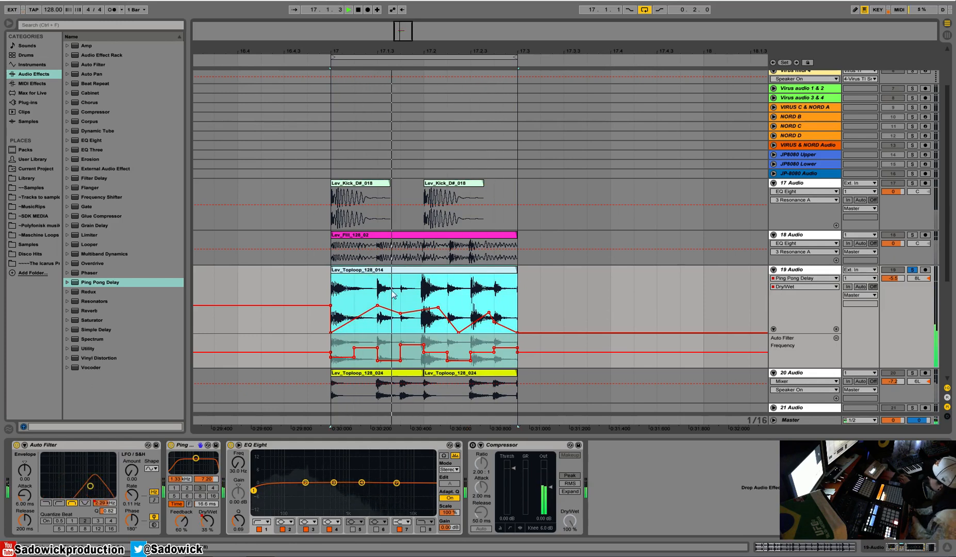
click(902, 327)
key(space)
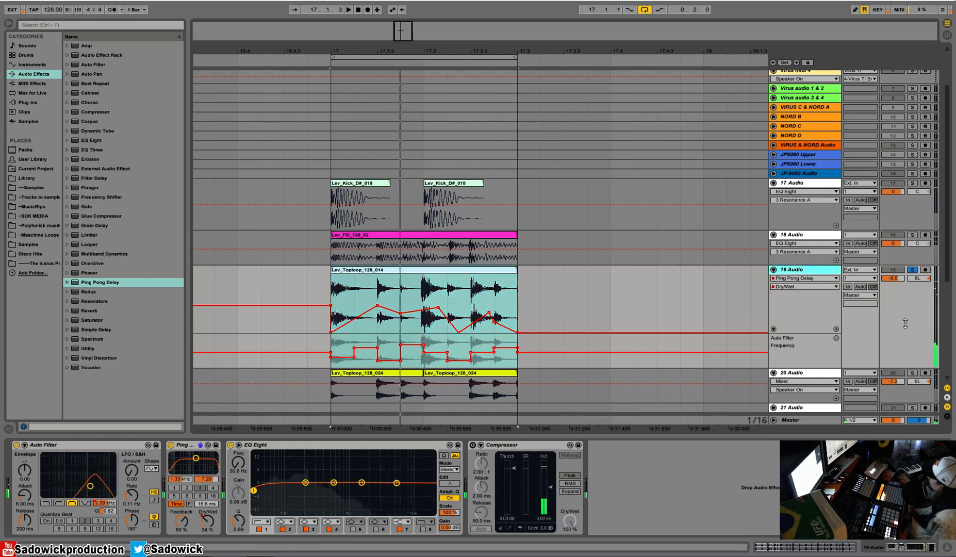
Step: Move the Ping Pong Delay Dry/Wet automation into its own lane and remove the raised level before the clip
click(836, 328)
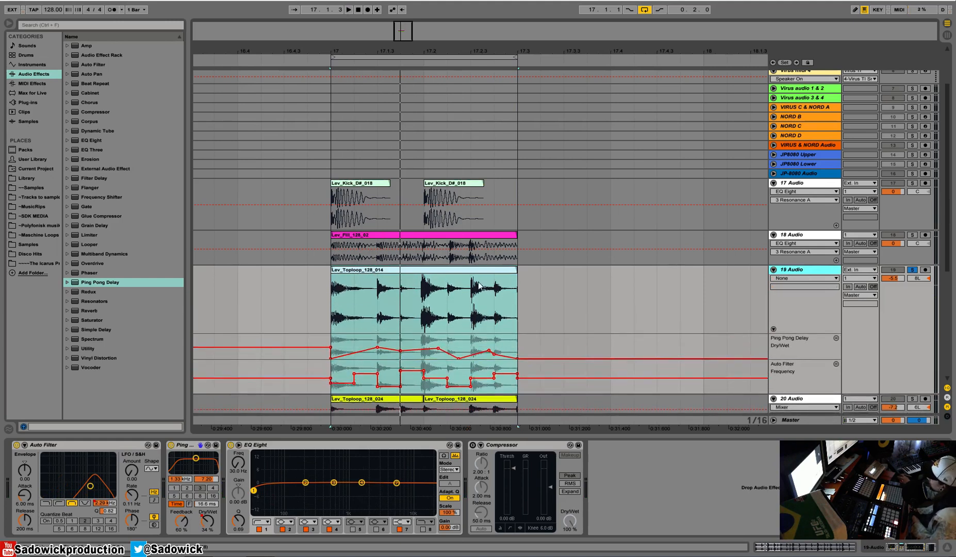
scroll(479, 285, down, 1)
click(330, 327)
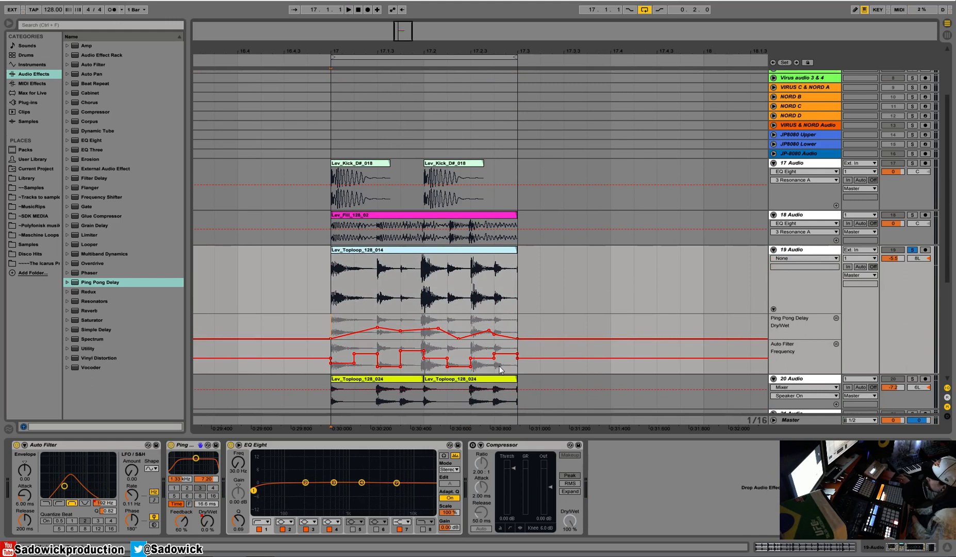
Step: Turn on track 19's Compressor and show its Output Gain as the parameter to automate
click(473, 445)
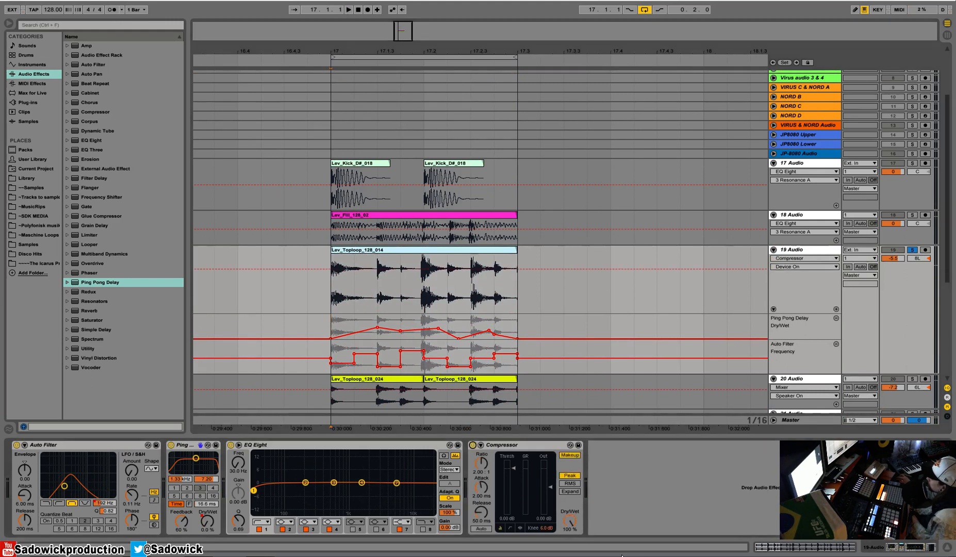
click(552, 519)
click(472, 445)
click(473, 444)
click(549, 520)
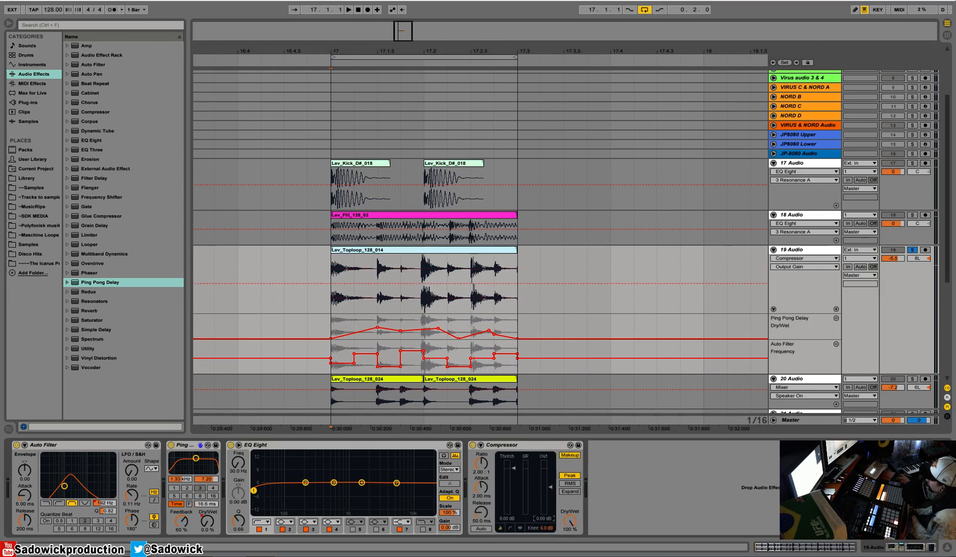
Step: Draw Output Gain automation that drops at 17 and 17.2 and ramps back up by 17.1.3 and 17.2.3
key(b)
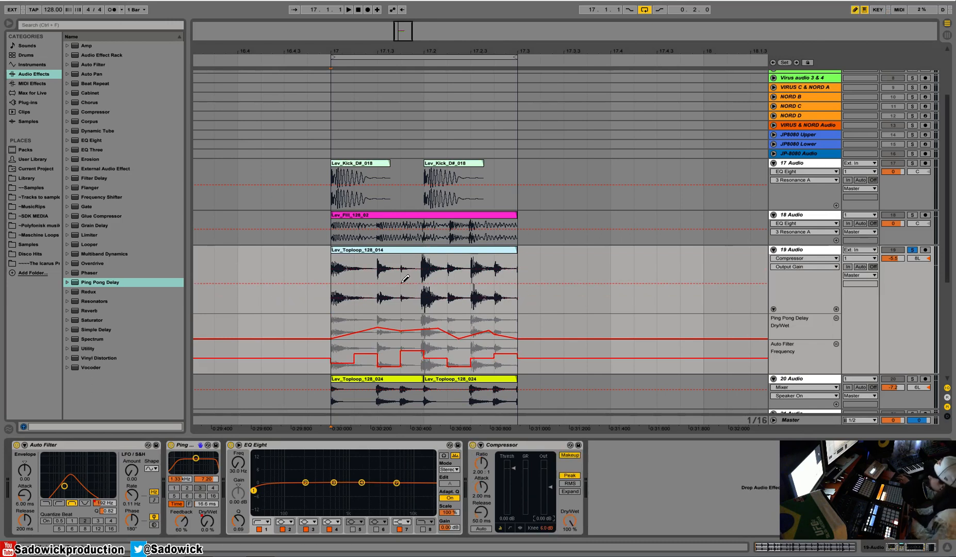
mouse_move(341, 301)
mouse_down()
mouse_move(342, 315)
mouse_move(375, 317)
mouse_up()
drag(432, 304, 461, 308)
key(b)
click(376, 312)
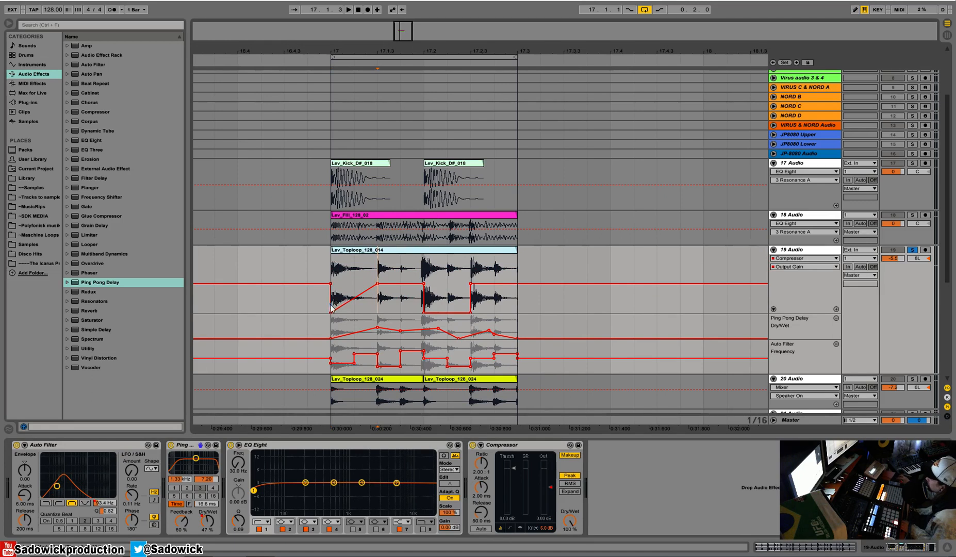
click(470, 312)
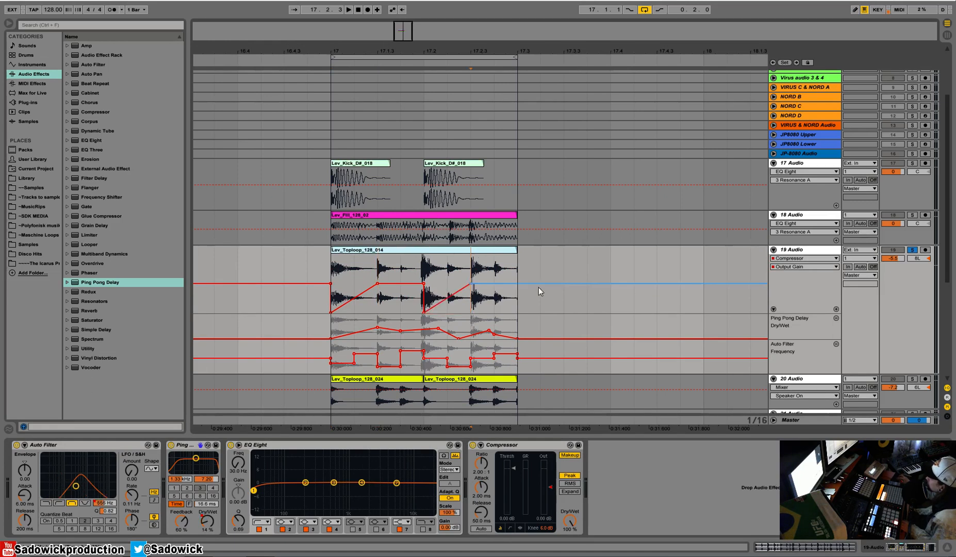
Step: Audition the loop and raise the low points of both Output Gain ramps to make the dips shallower
key(space)
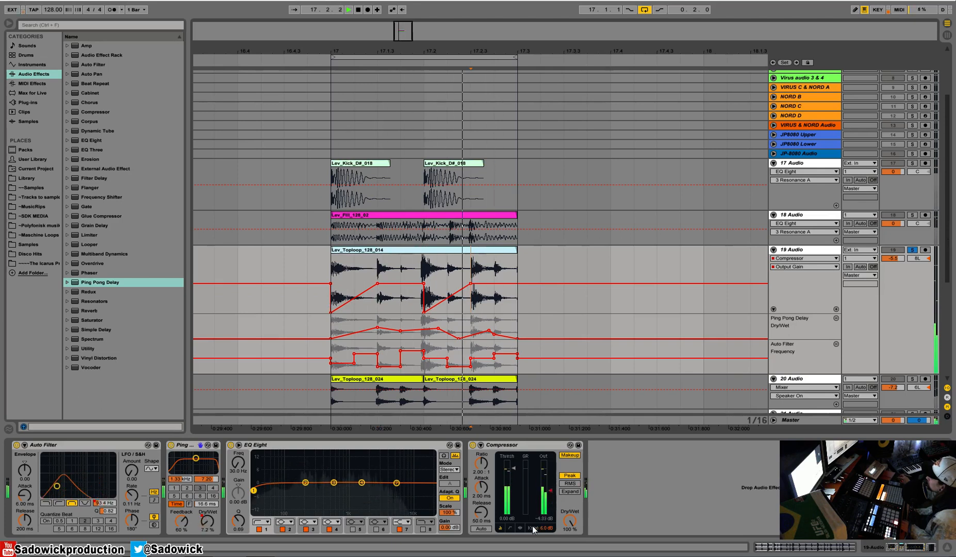
key(space)
drag(330, 312, 330, 304)
mouse_move(422, 315)
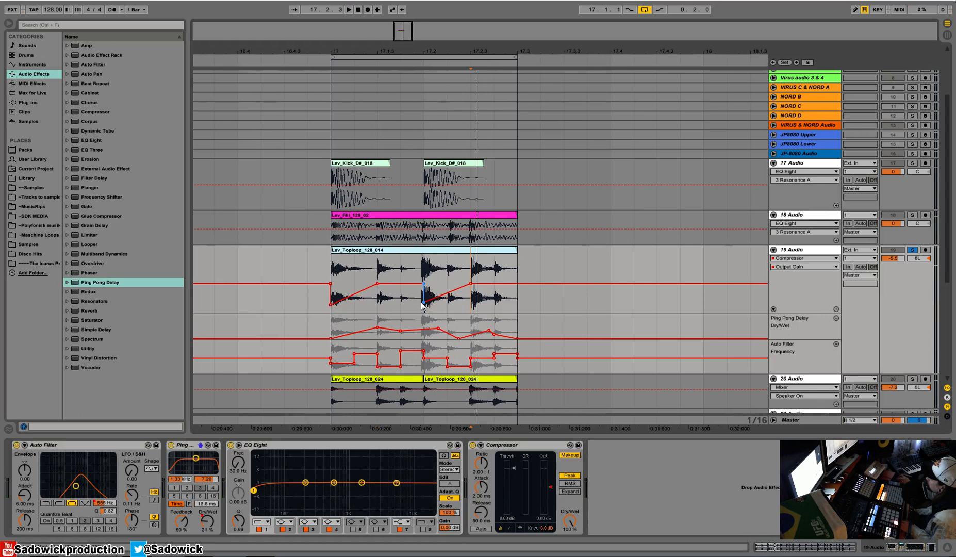
key(space)
Step: Set the Compressor's ratio to inf : 1 and threshold to -16.0 dB, and boost EQ Eight's band 7 high shelf near 3.11 kHz
click(513, 472)
drag(483, 468, 484, 417)
key(space)
drag(513, 484, 513, 490)
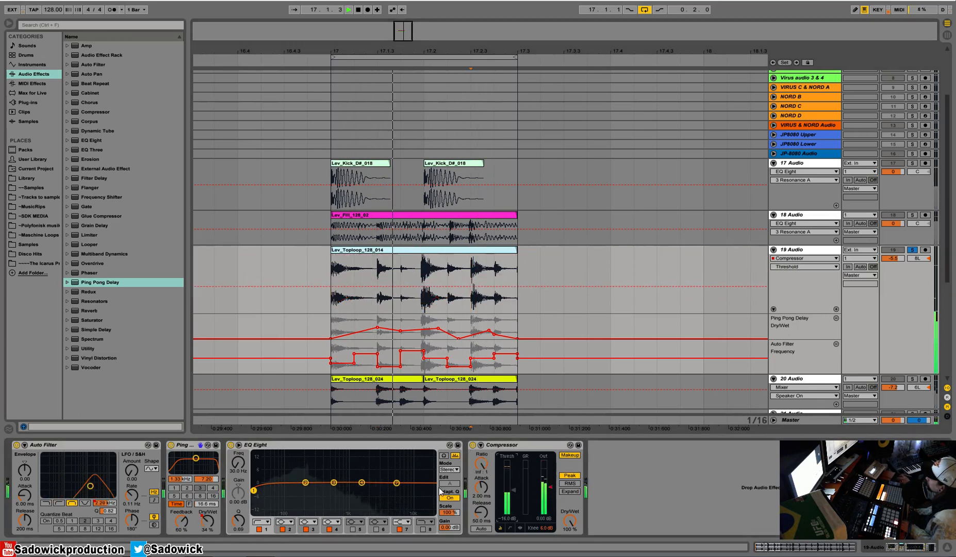
drag(397, 482, 380, 467)
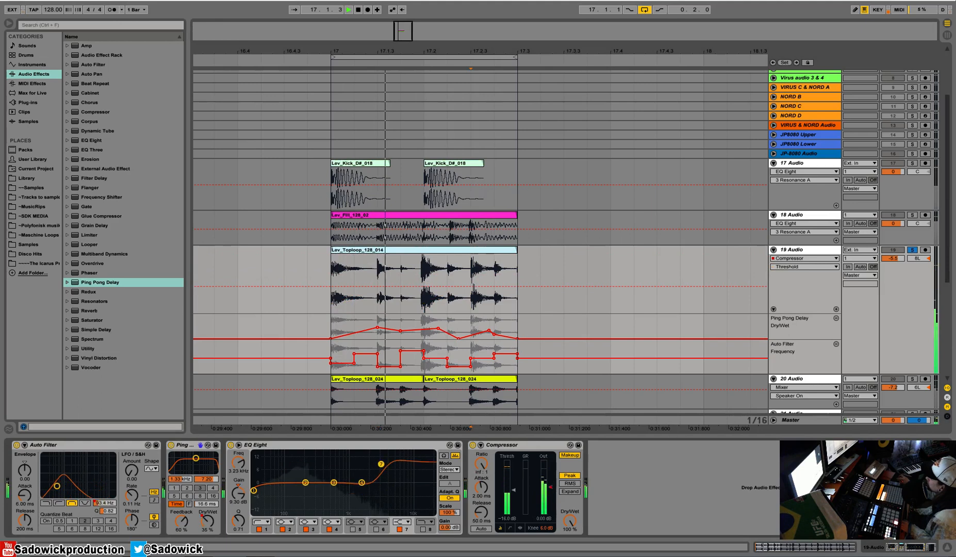
Step: Unsolo track 19, reduce its height, and compare the full mix with track 20 on and off, leaving track 20 muted
click(912, 250)
click(892, 379)
drag(901, 342, 875, 333)
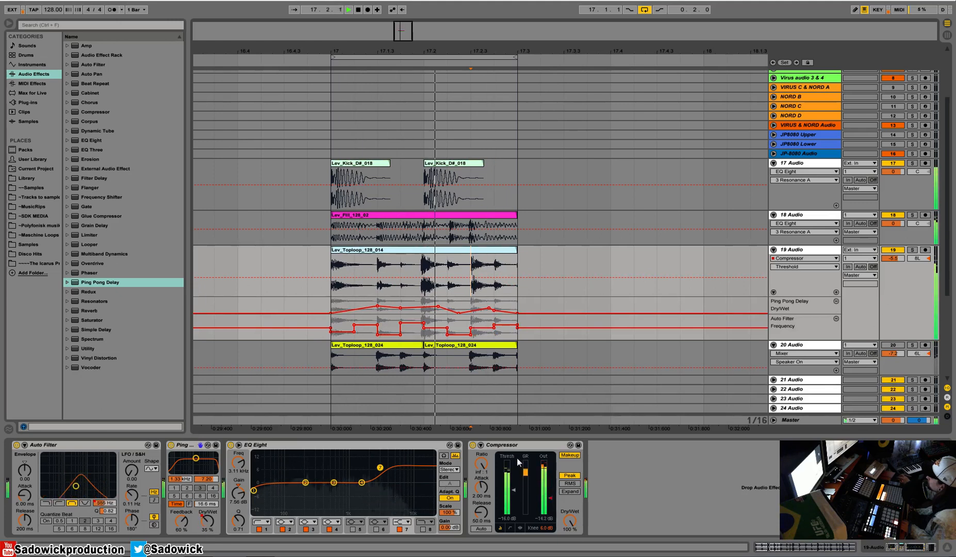
click(895, 345)
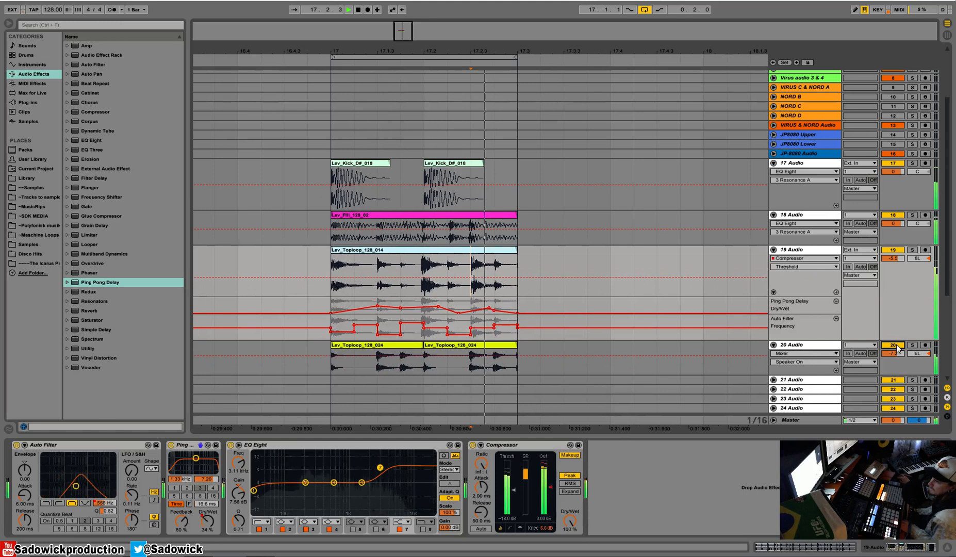
click(895, 345)
key(space)
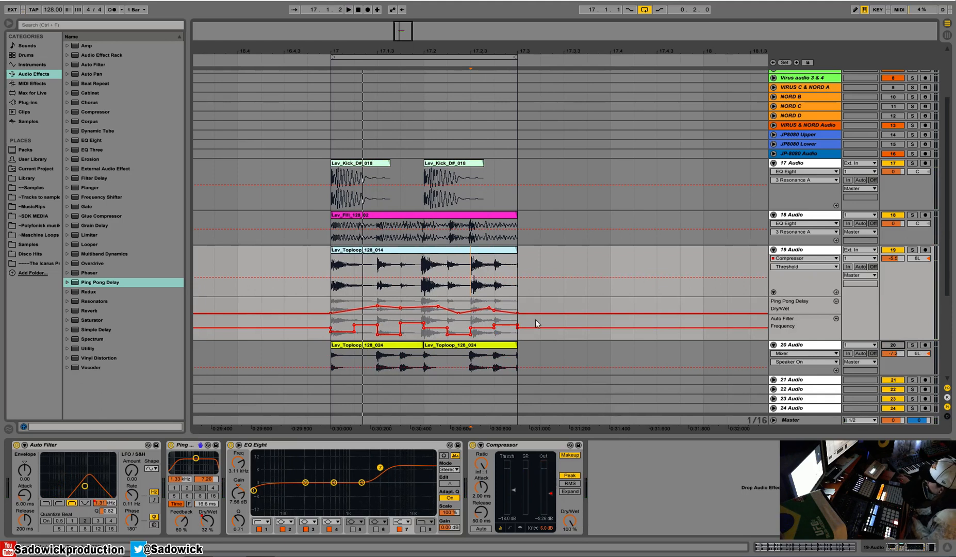
Step: Enlarge track 19, try a 194 Hz dip in its Auto Filter Frequency automation before 17.1.3, remove it, and shrink the track
drag(925, 307, 926, 325)
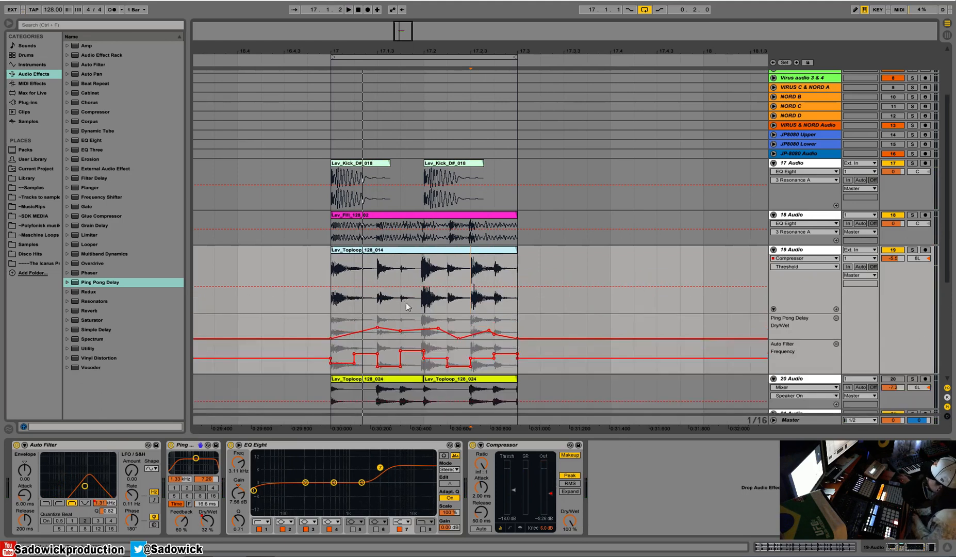
drag(367, 354, 365, 362)
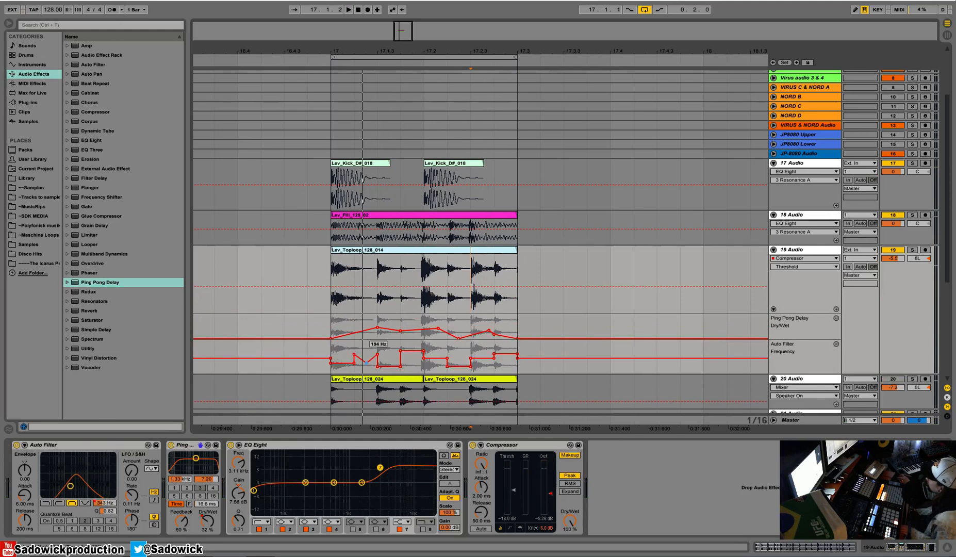
click(366, 363)
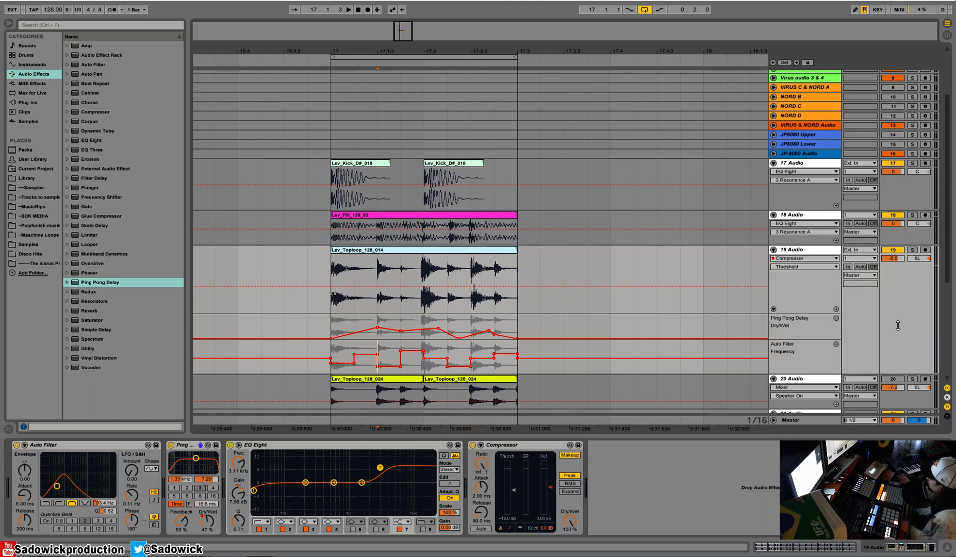
drag(917, 308, 916, 259)
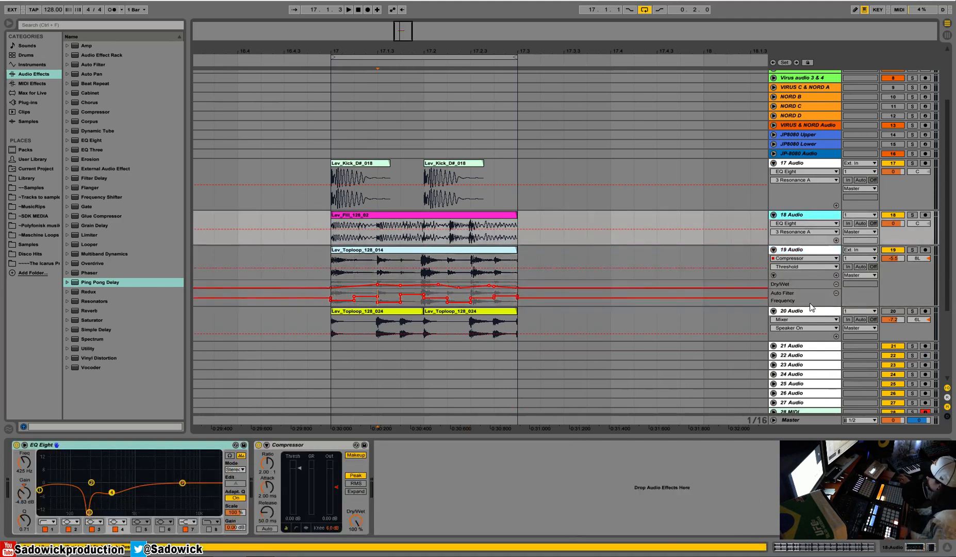
Step: Group tracks 18, 19 and 20 into one group track and color the group cyan
click(807, 313)
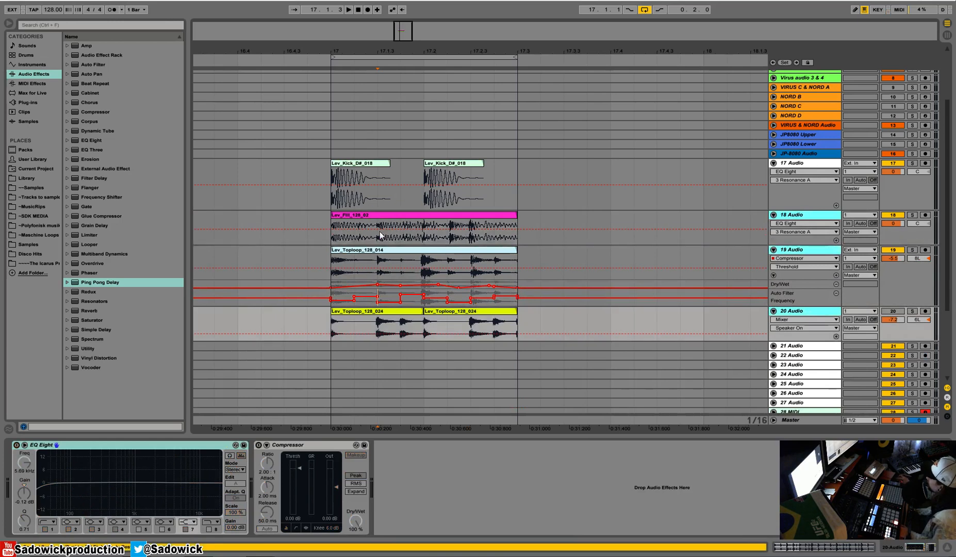
right_click(798, 216)
click(795, 216)
click(794, 216)
click(800, 314)
right_click(809, 215)
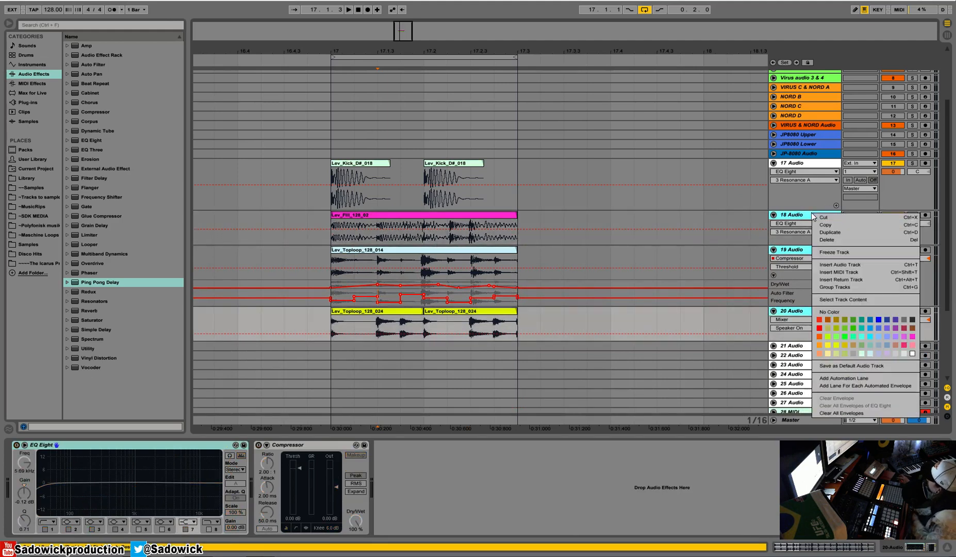
click(833, 286)
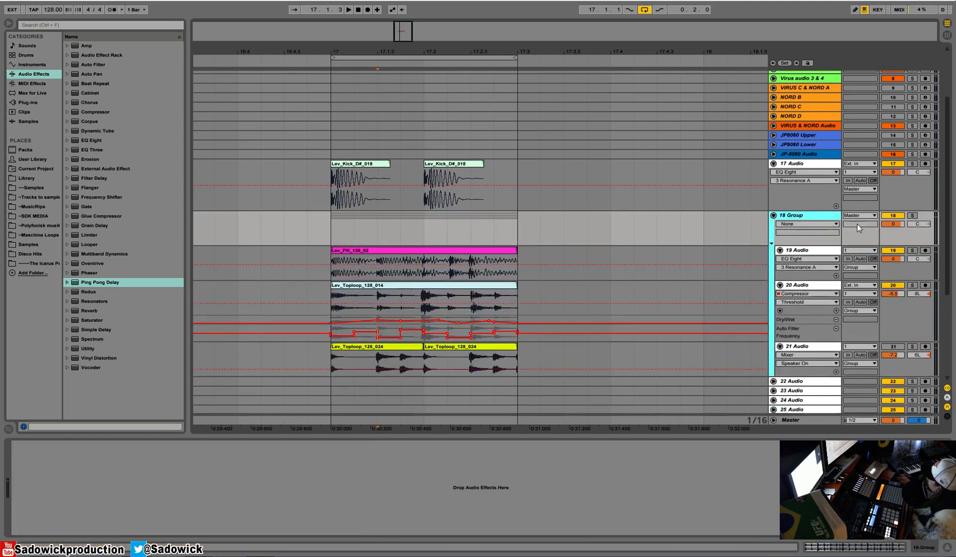
right_click(813, 215)
click(871, 346)
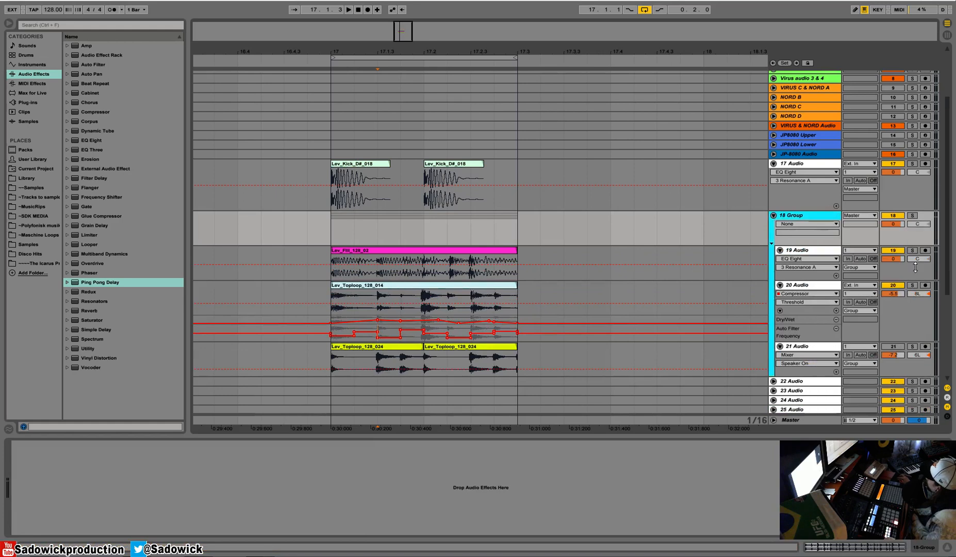
Step: Minimize the heights of tracks 19 and 20 inside the group and turn track 21 back on
drag(916, 280, 917, 264)
drag(917, 298, 907, 250)
click(893, 278)
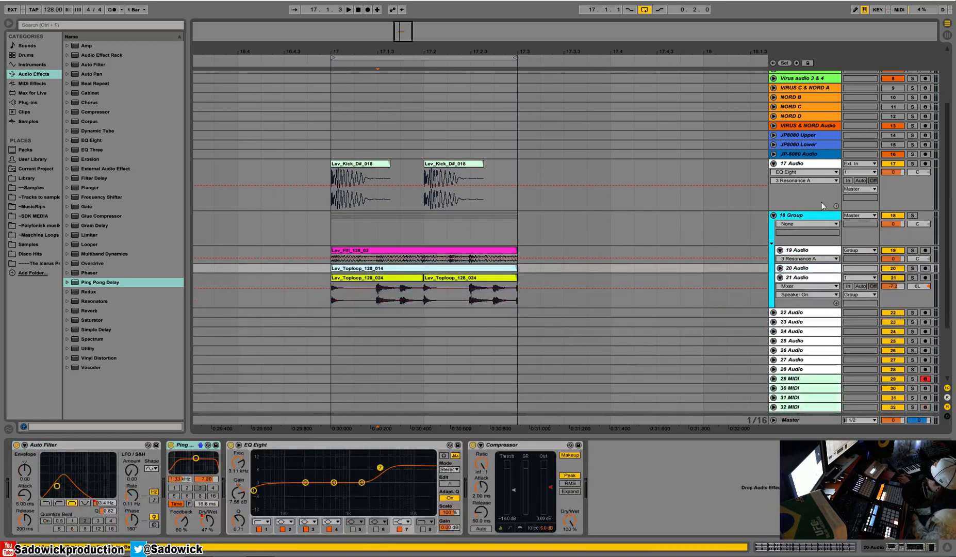
Step: Solo the 18 Group track and audition the grouped loops from bar 17
click(912, 216)
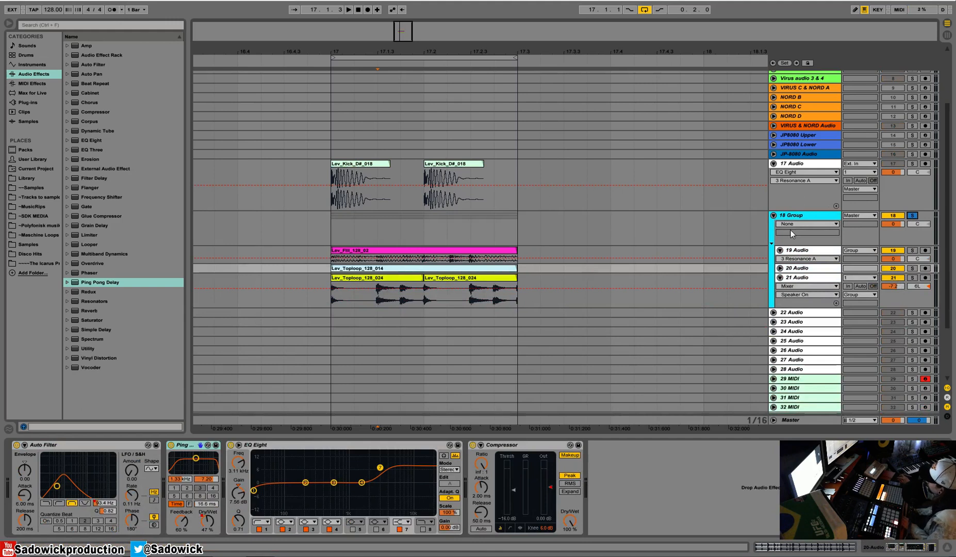
click(335, 217)
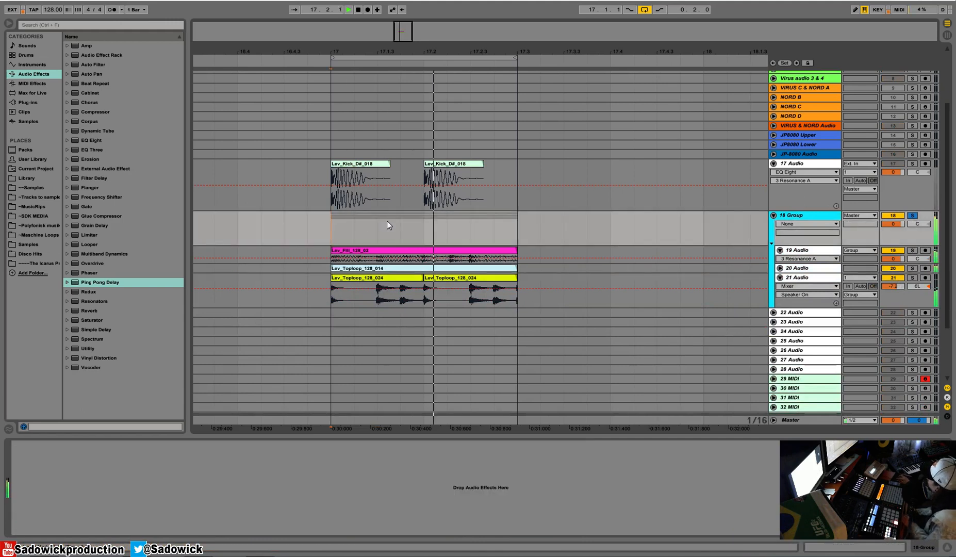
click(389, 218)
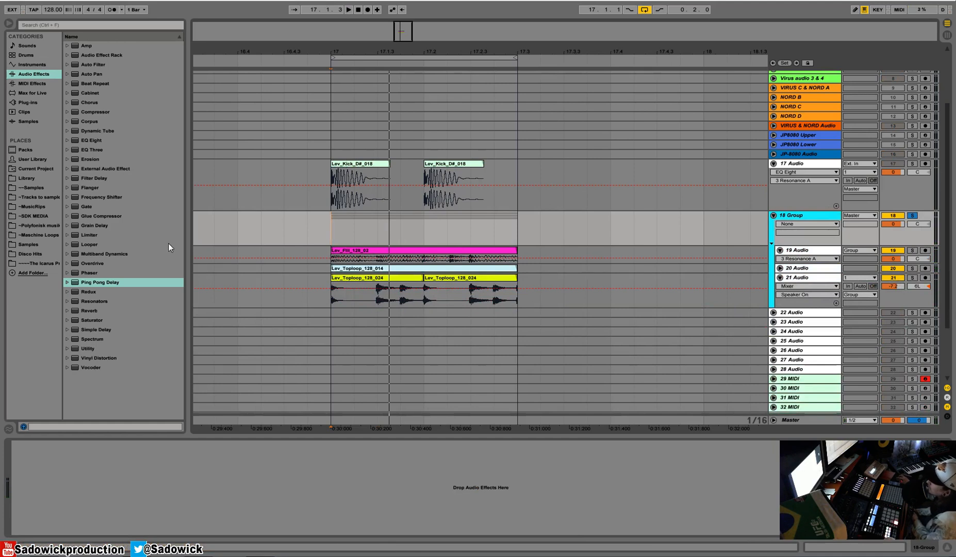
Step: Add EQ Eight, Reverb and Ping Pong Delay to the group track, in that order
drag(99, 282, 267, 482)
drag(92, 310, 18, 487)
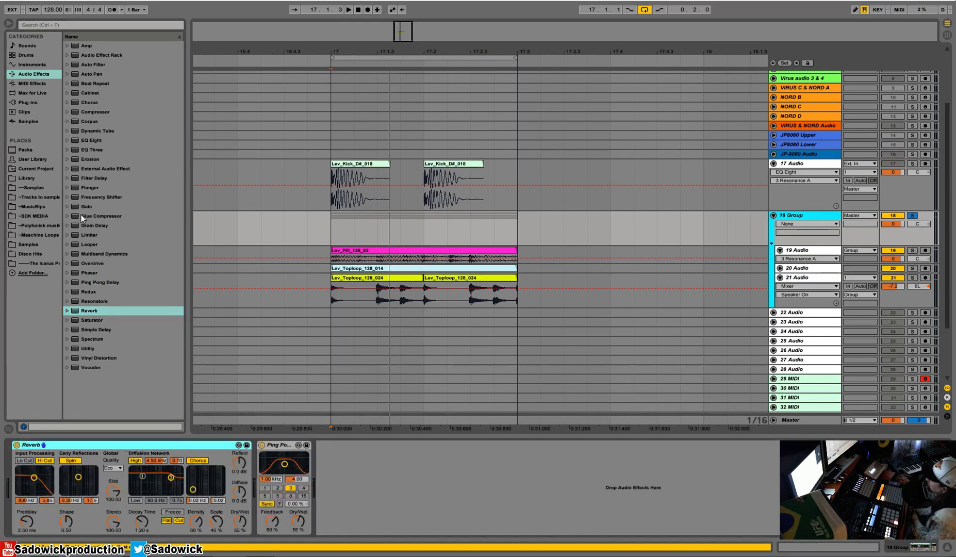
drag(84, 140, 89, 459)
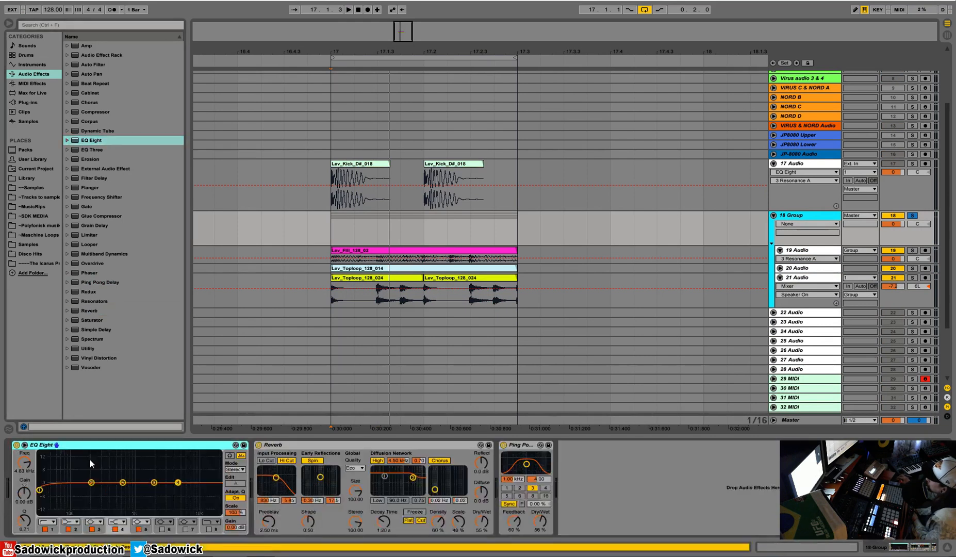
Step: Turn off EQ Eight's bands 2, 3 and 4 and sweep band 1's low cut up to about 1 kHz
click(91, 529)
click(115, 529)
click(139, 529)
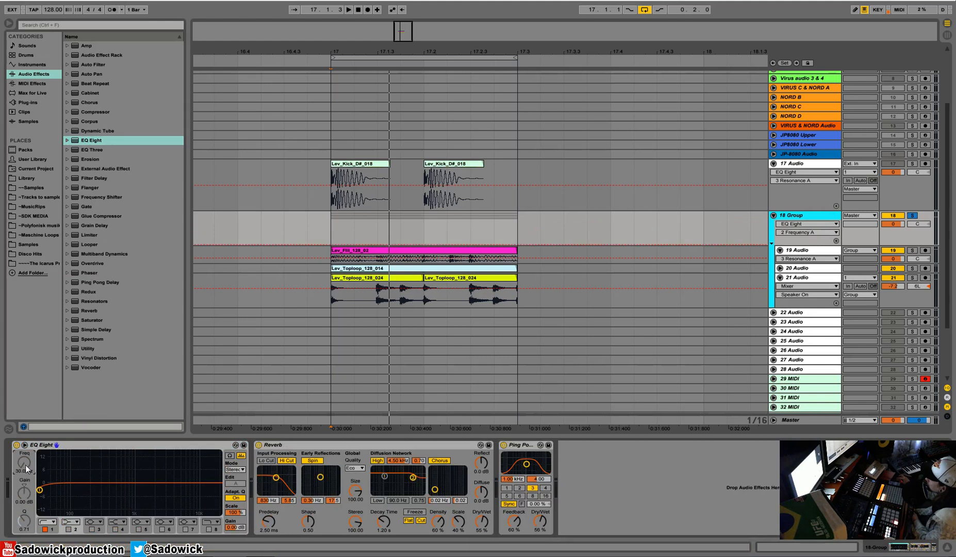
click(68, 529)
mouse_move(22, 457)
mouse_down()
mouse_move(23, 445)
mouse_move(22, 459)
mouse_up()
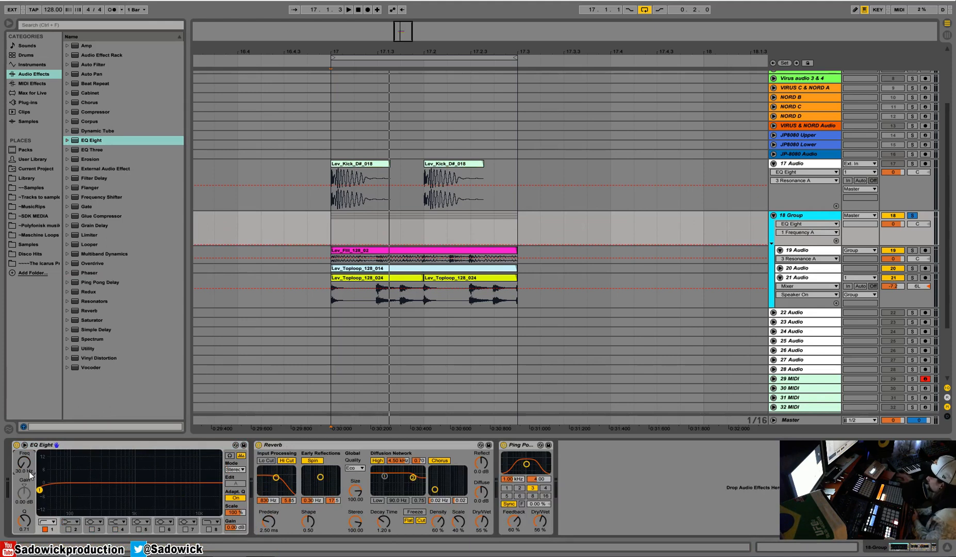
mouse_move(28, 465)
mouse_down()
mouse_move(27, 444)
mouse_move(28, 466)
mouse_up()
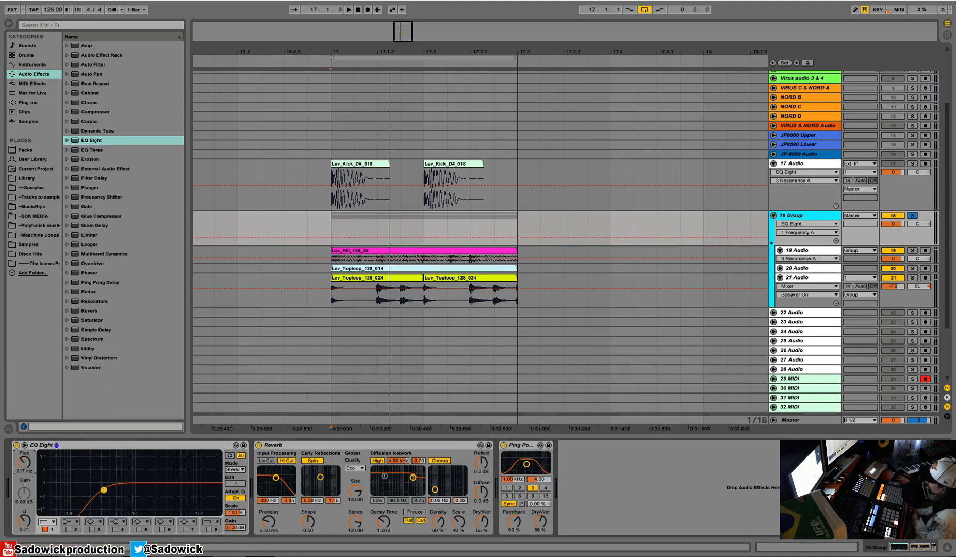
Step: Place Ping Pong Delay before Reverb with its Dry/Wet at 0.8 %, and set Reverb's Dry/Wet to 0.0 %
drag(518, 445, 284, 517)
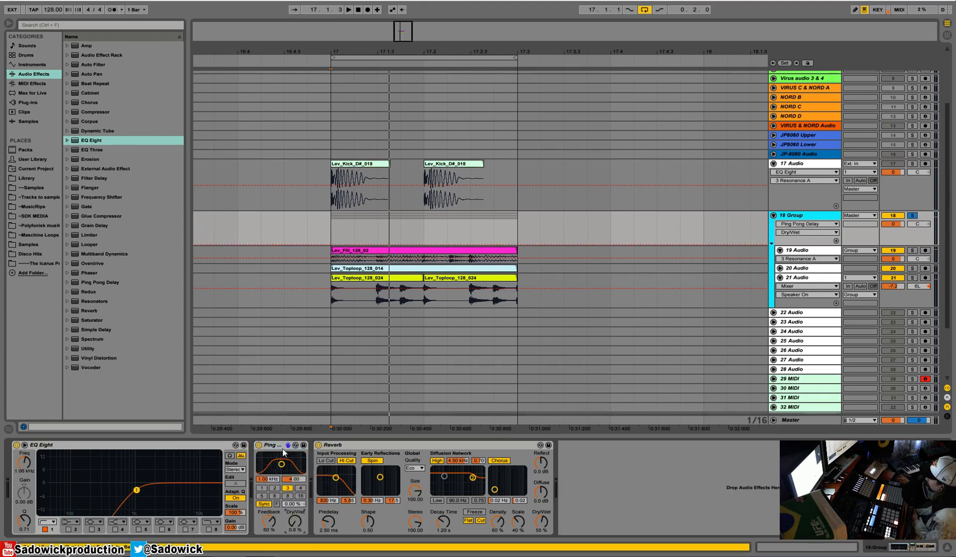
drag(538, 521, 539, 554)
Step: Switch off Reverb's Flat, Cut, Hi Cut, Spin, High and Chorus options, and return EQ Eight's band 1 frequency to 30.0 Hz
click(470, 520)
click(481, 521)
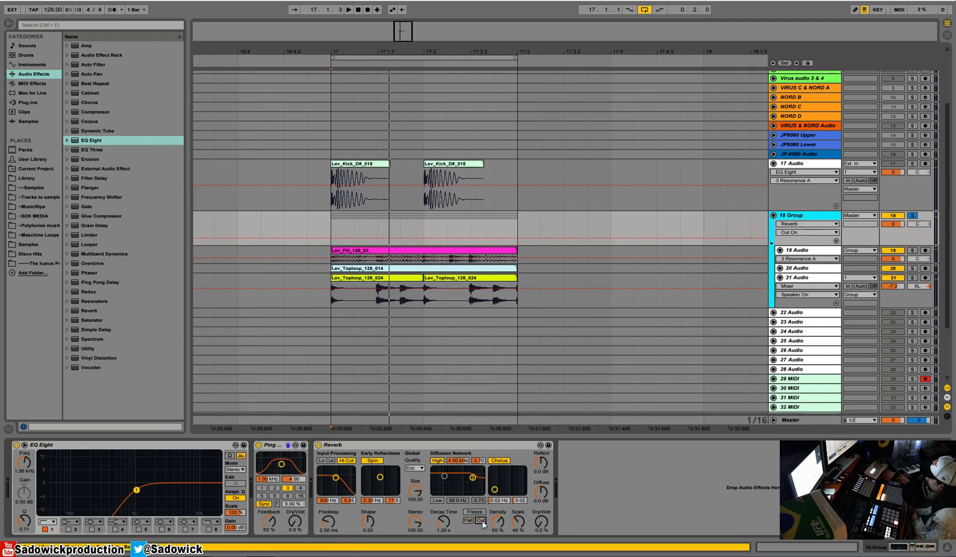
click(346, 460)
click(373, 460)
click(499, 459)
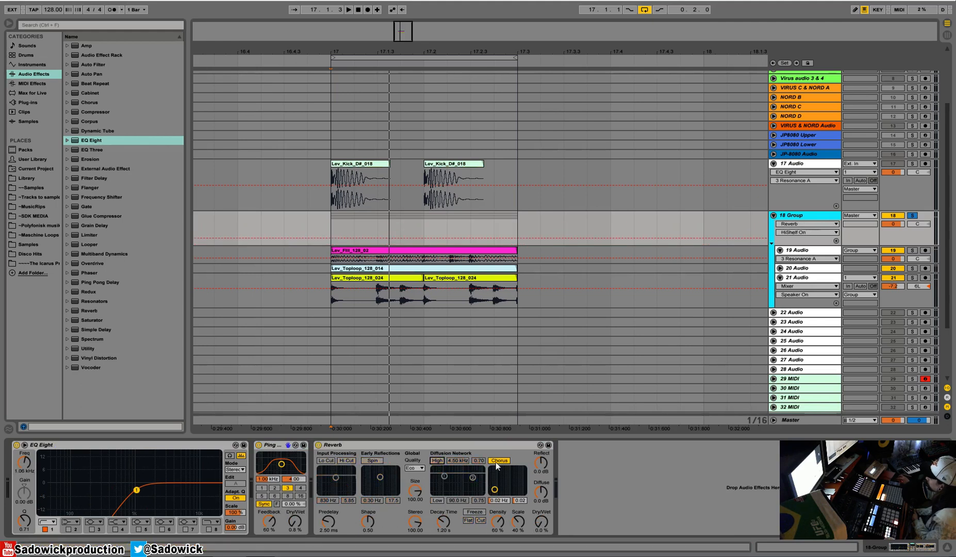
drag(17, 458, 16, 494)
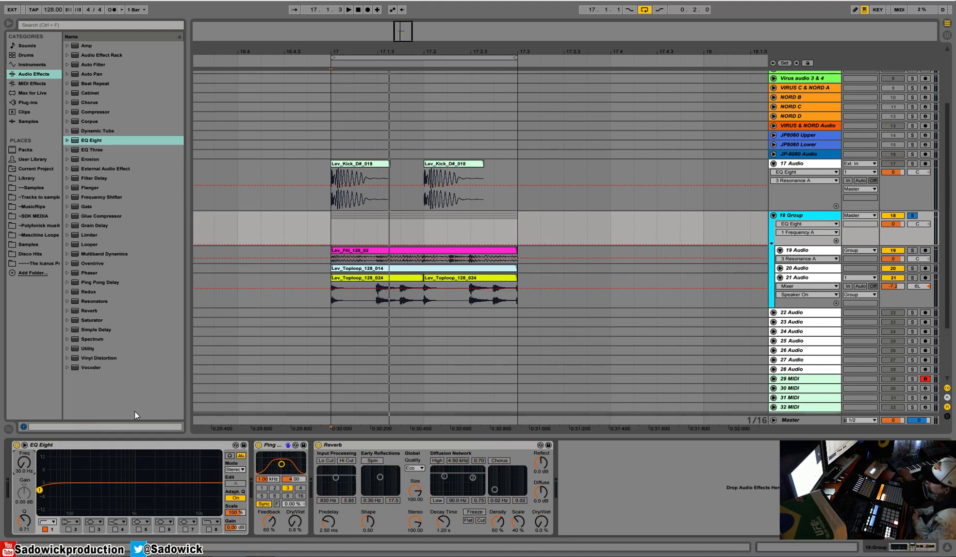
Step: Group EQ Eight, Ping Pong Delay and Reverb into an Audio Effect Rack and show its macro controls
click(108, 448)
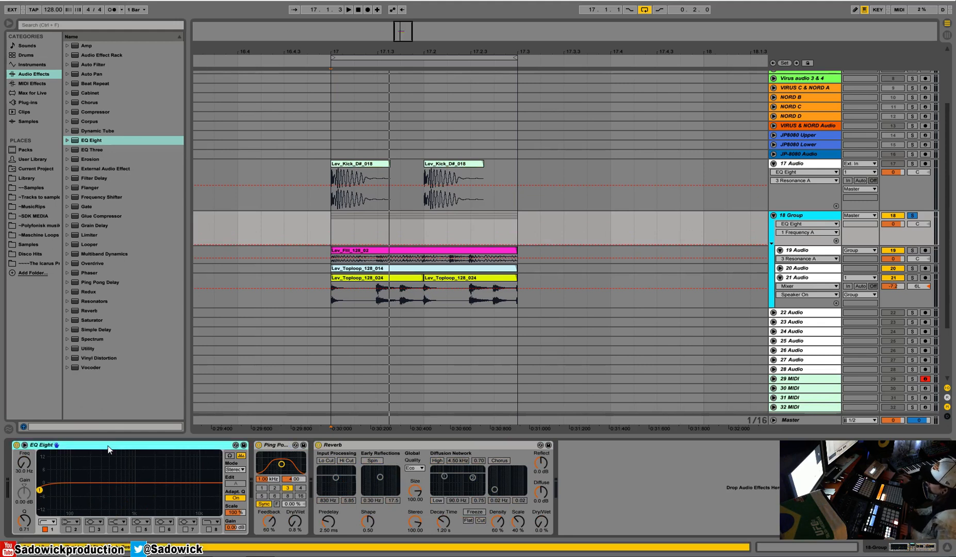
right_click(378, 442)
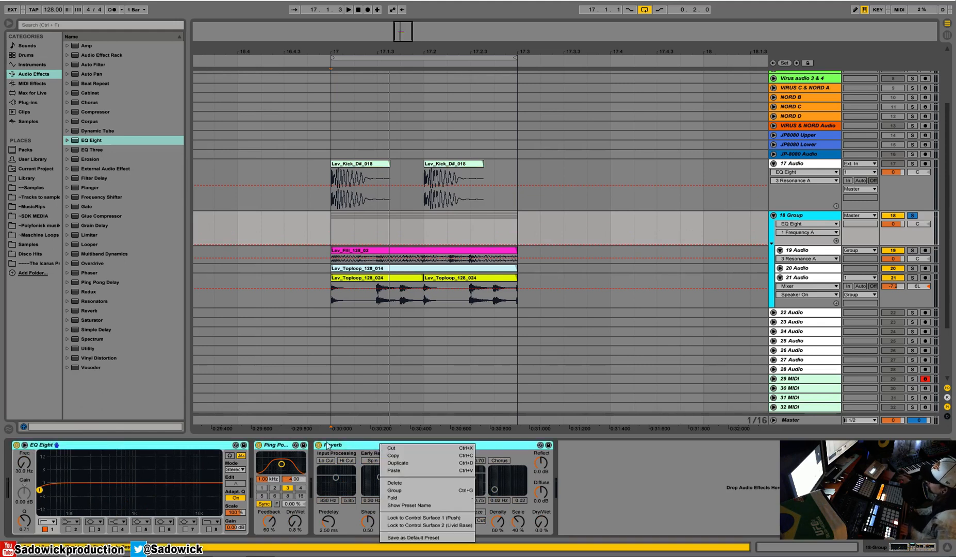
click(97, 446)
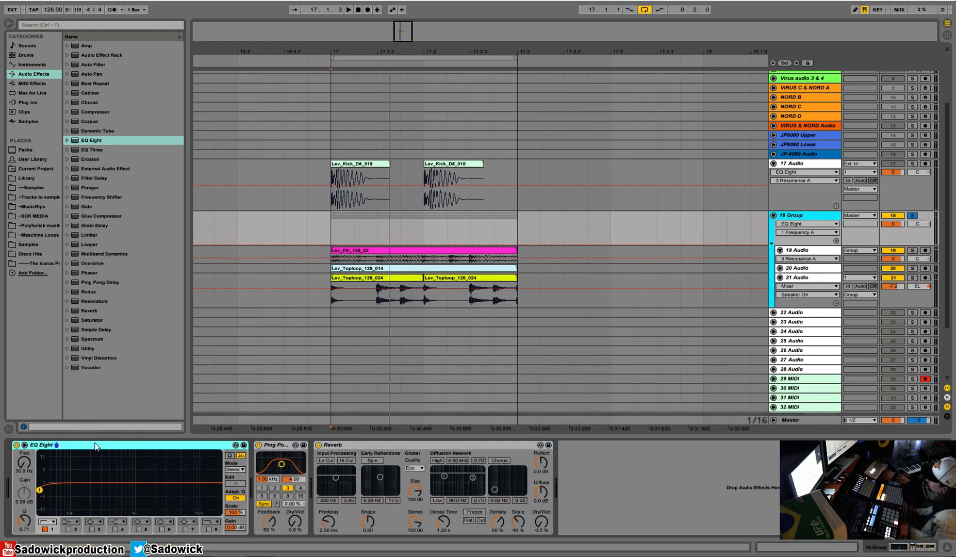
ctrl+click(416, 446)
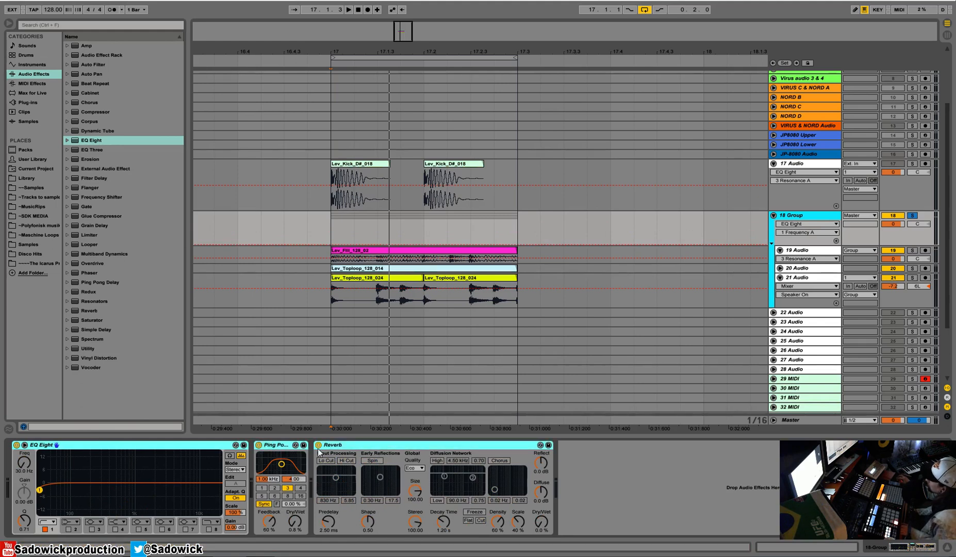
right_click(355, 445)
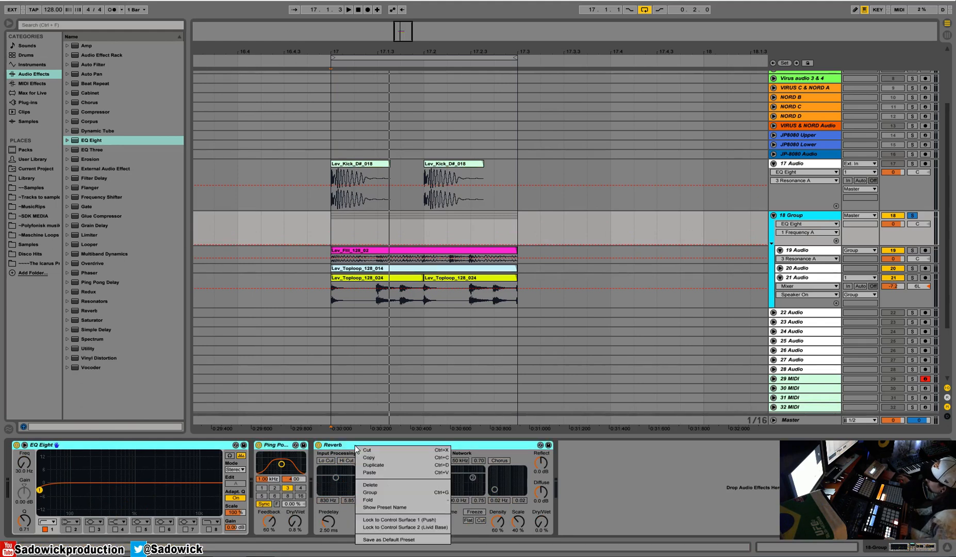
click(382, 492)
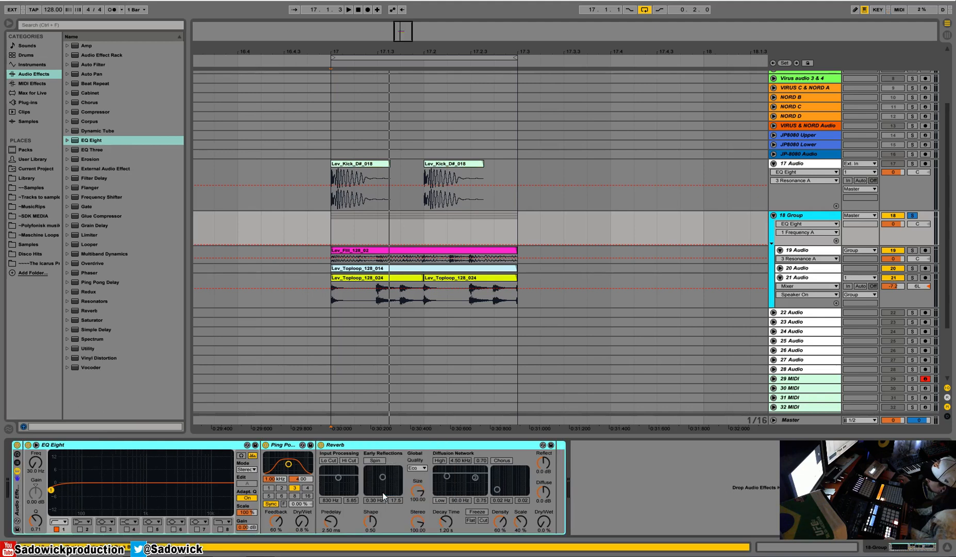
double_click(16, 487)
double_click(20, 491)
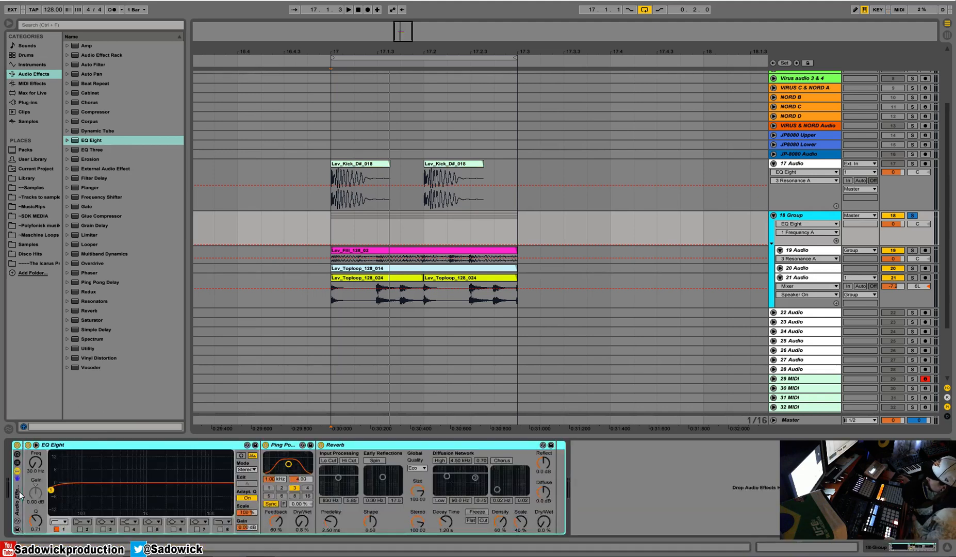
click(17, 456)
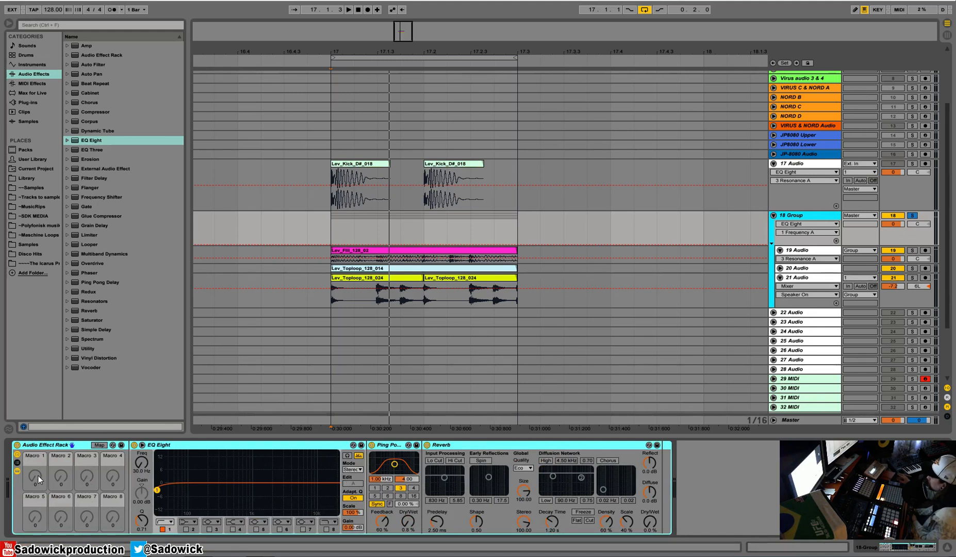
Step: Raise Ping Pong Delay's filter frequency to about 2.4 kHz
mouse_move(141, 463)
mouse_down()
mouse_move(141, 450)
mouse_move(142, 462)
mouse_up()
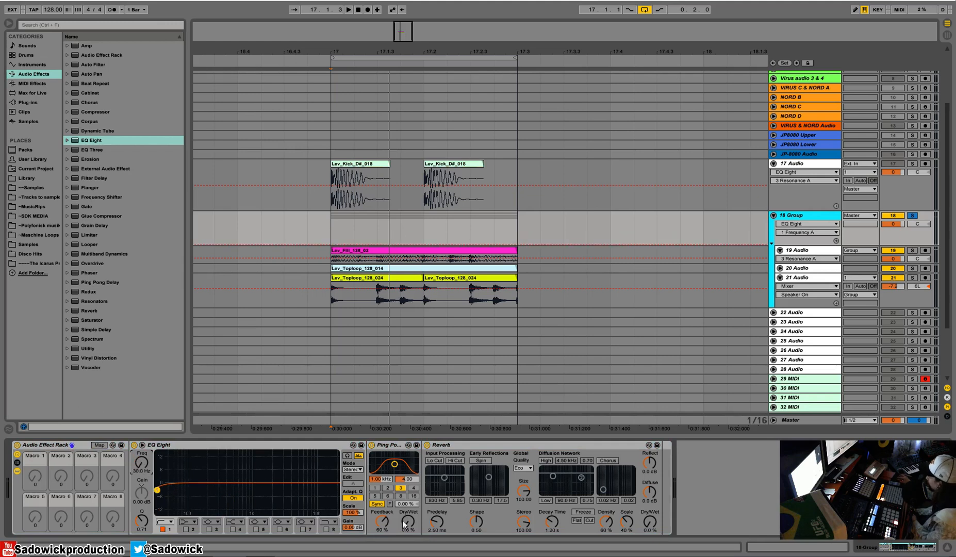
drag(399, 467, 405, 466)
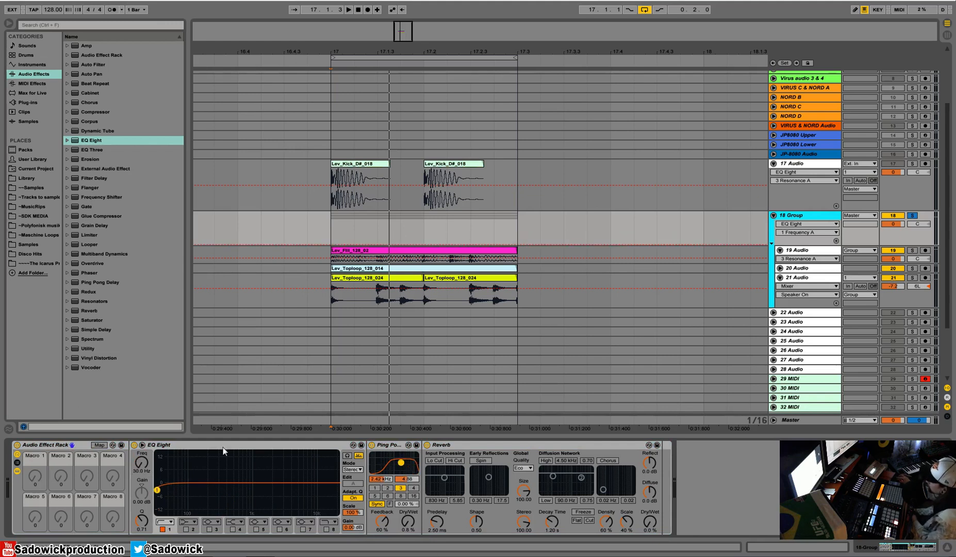
Step: Map EQ Eight's band 1 frequency to Macro 1 and audition the macro during playback
mouse_move(145, 464)
mouse_down()
mouse_move(145, 433)
mouse_move(146, 465)
mouse_up()
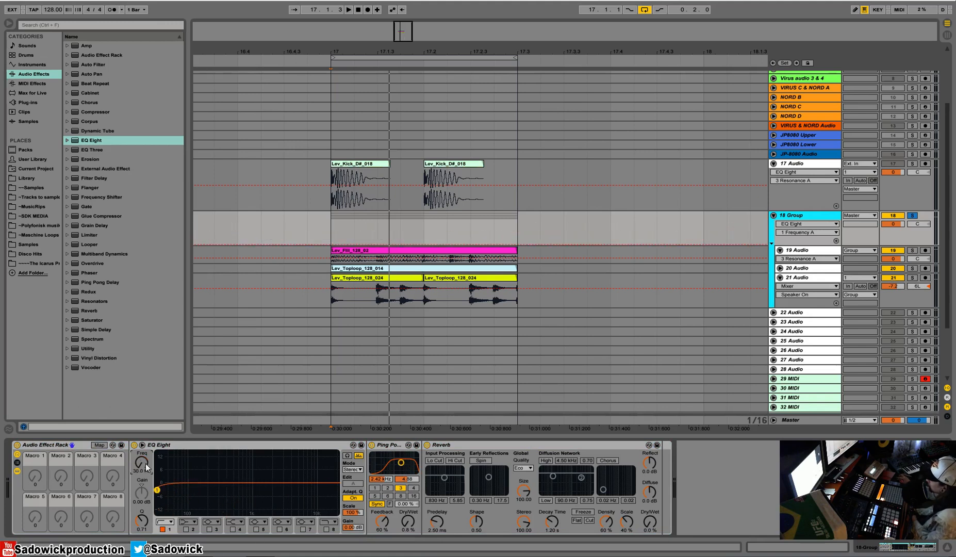
right_click(146, 468)
click(168, 404)
mouse_move(35, 476)
mouse_down()
mouse_move(35, 438)
mouse_move(35, 480)
mouse_up()
key(space)
key(space)
Step: Map Ping Pong Delay's Dry/Wet to the same Macro 1 as the EQ Eight frequency
right_click(407, 520)
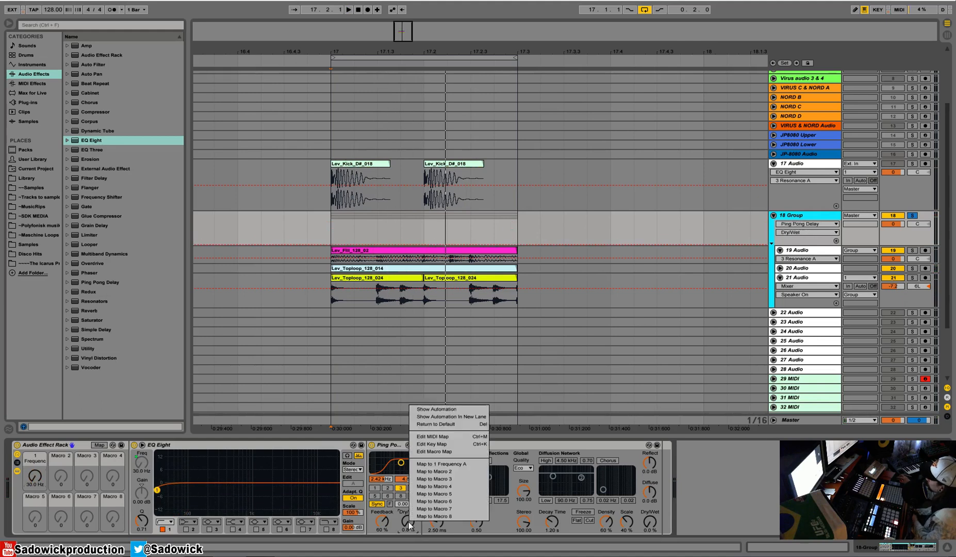
right_click(408, 524)
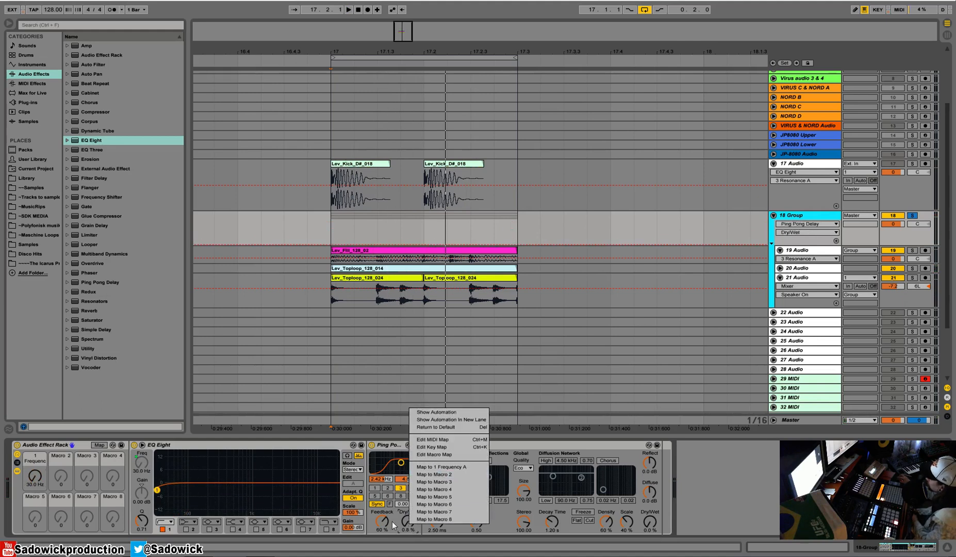
click(432, 467)
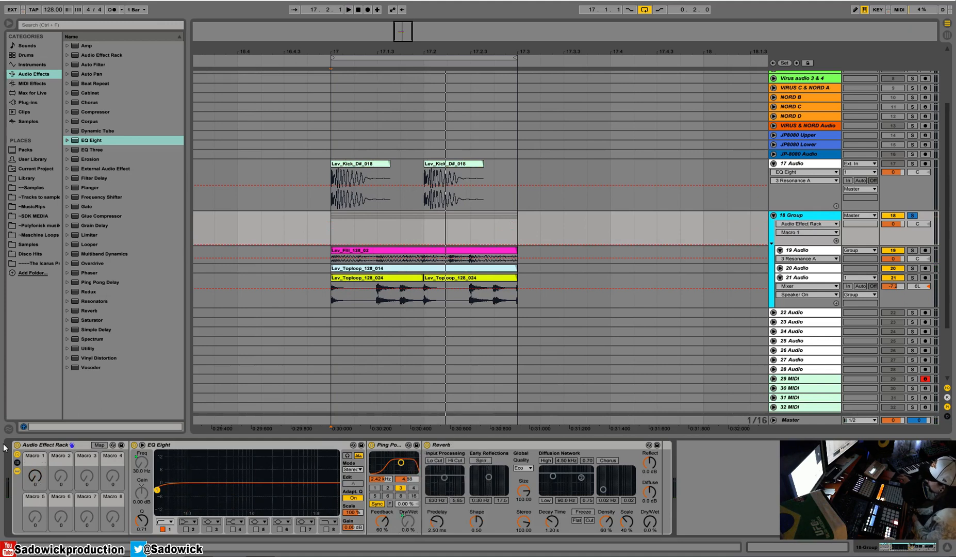
Step: Audition Macro 1 during playback and map the Reverb's Dry/Wet to Macro 1 as well
mouse_move(34, 476)
mouse_down()
mouse_move(34, 430)
mouse_move(39, 476)
mouse_up()
key(space)
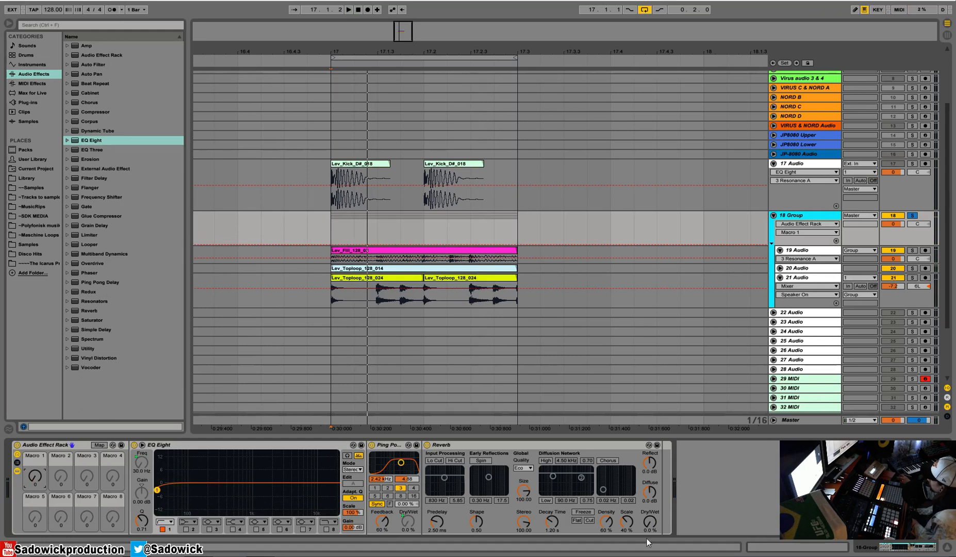
right_click(650, 521)
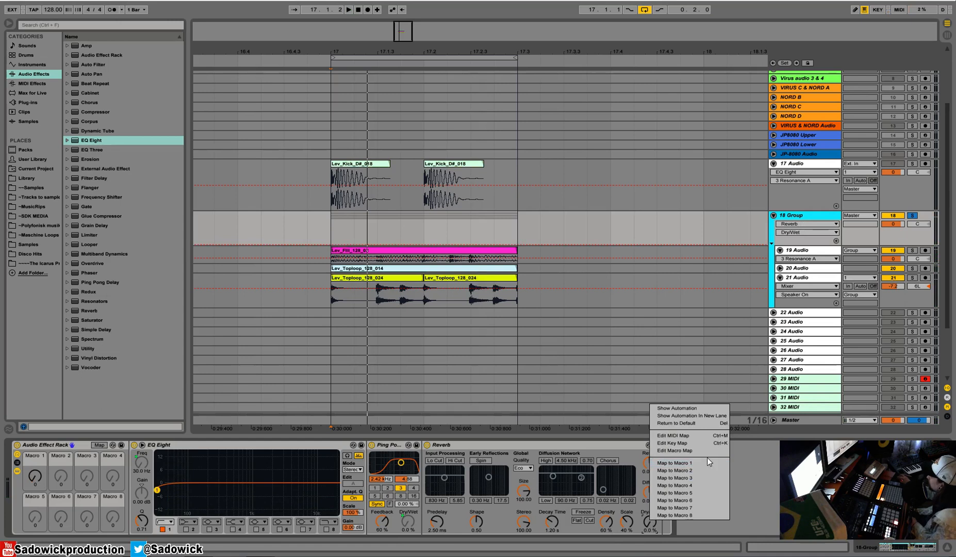
click(694, 463)
Step: Map the Reverb's Decay Time to Macro 1 and audition the macro during playback
right_click(552, 524)
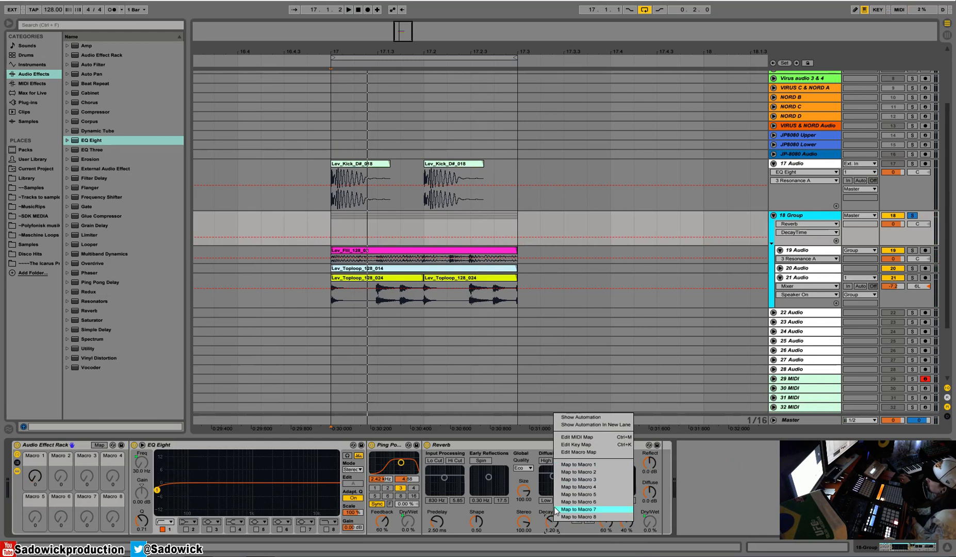
click(575, 465)
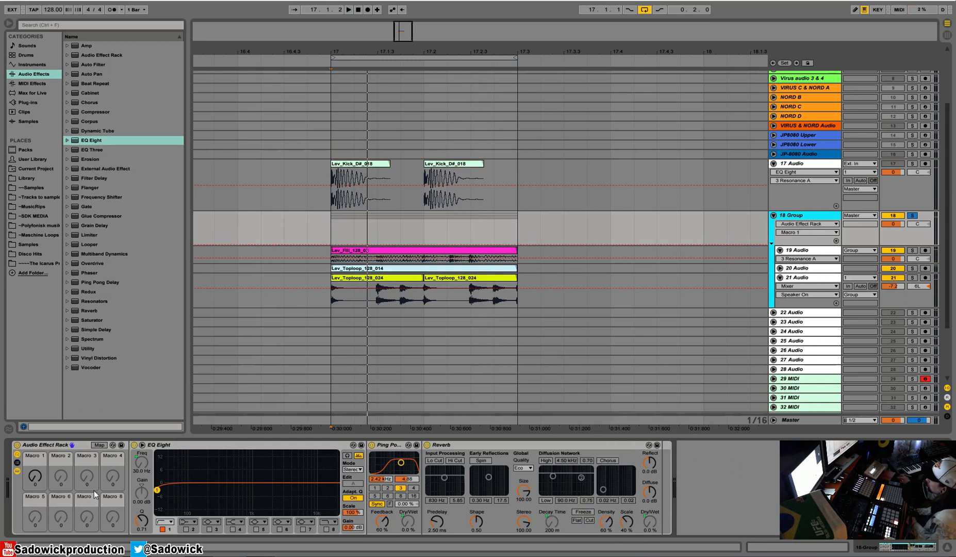
click(34, 475)
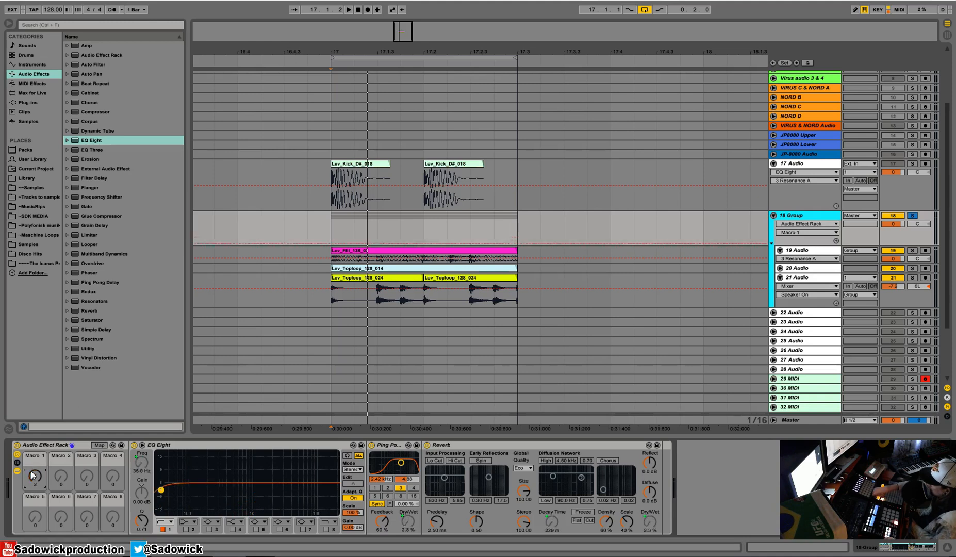
key(space)
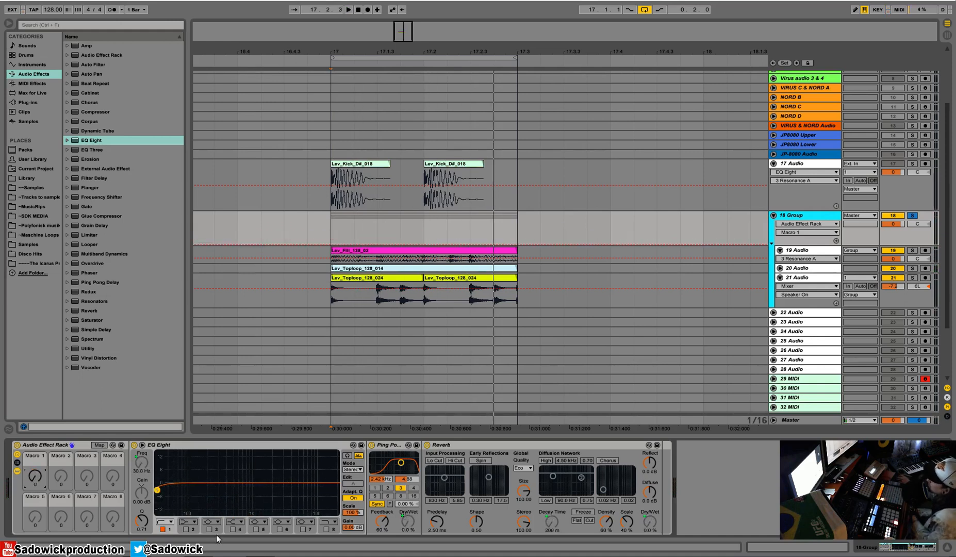
Step: Map EQ Eight's band 1 resonance (Q) to Macro 1 and try out the macro's effect on the curve
click(143, 519)
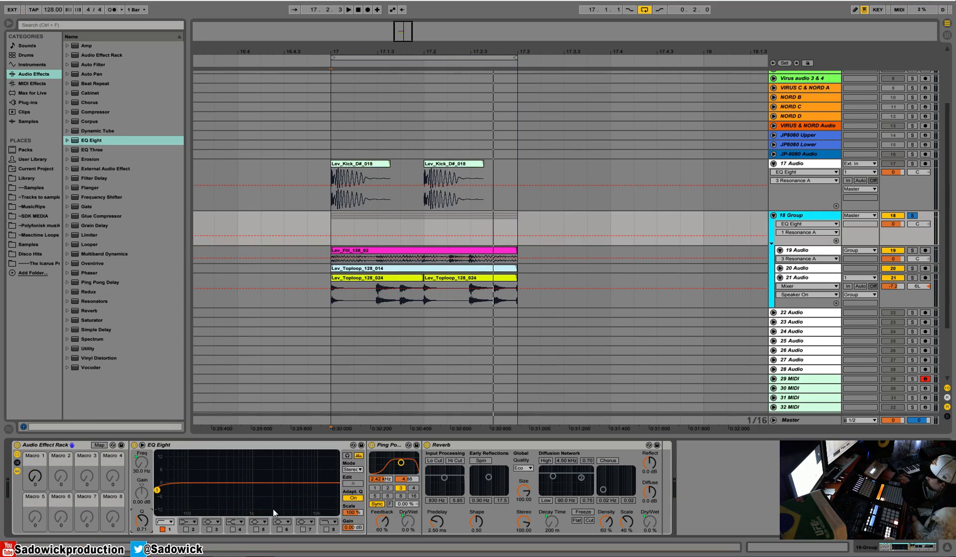
right_click(141, 521)
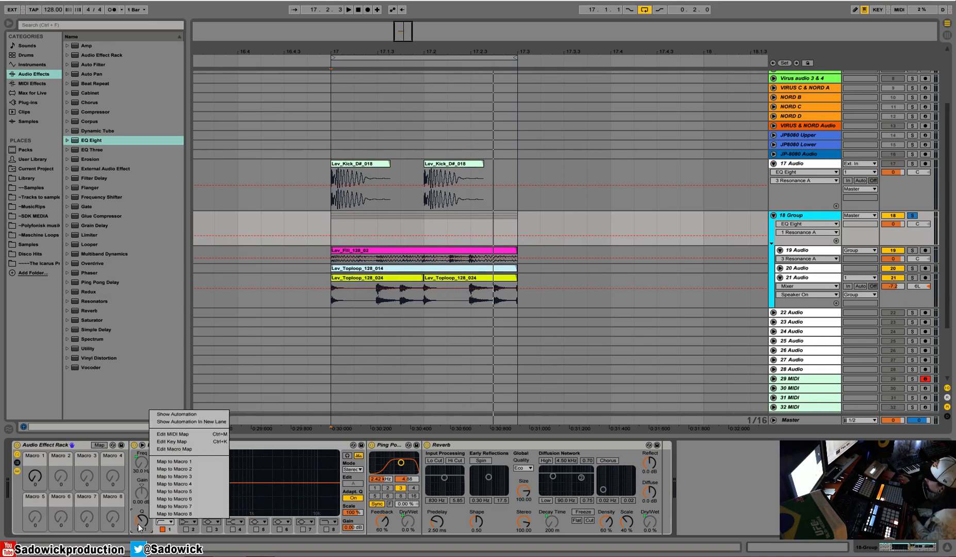
click(170, 462)
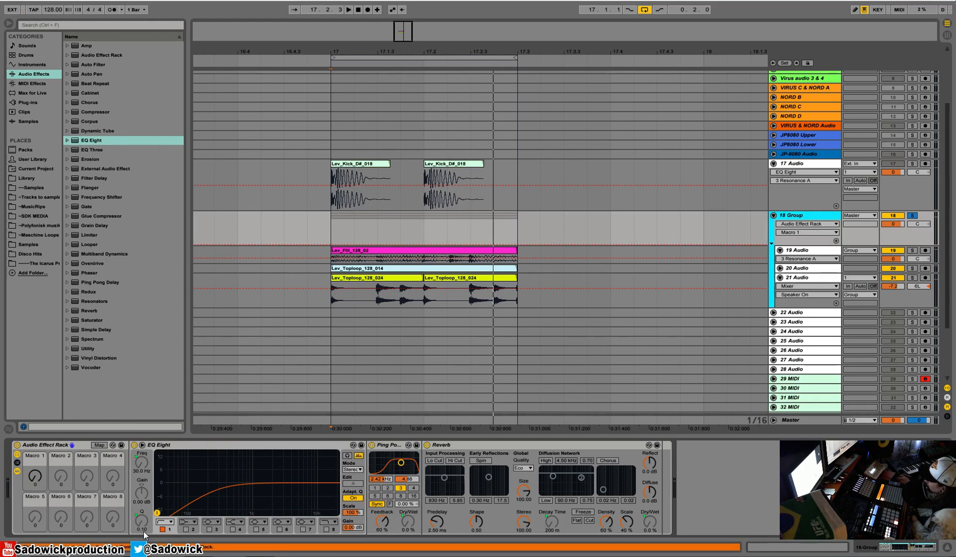
mouse_move(36, 476)
mouse_down()
mouse_move(36, 424)
mouse_move(35, 476)
mouse_up()
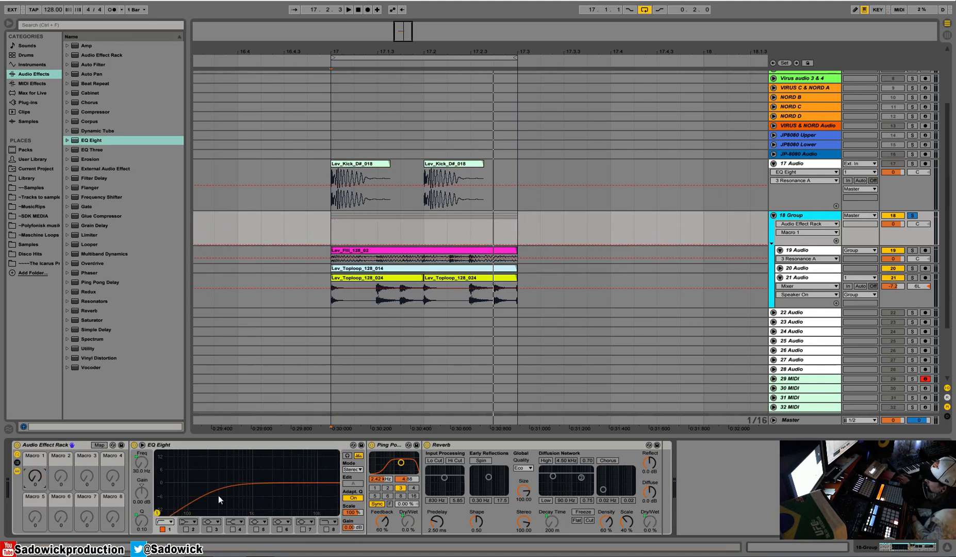
Step: Set the minimum of the EQ Eight resonance mapping to 0.71 and audition Macro 1
click(98, 445)
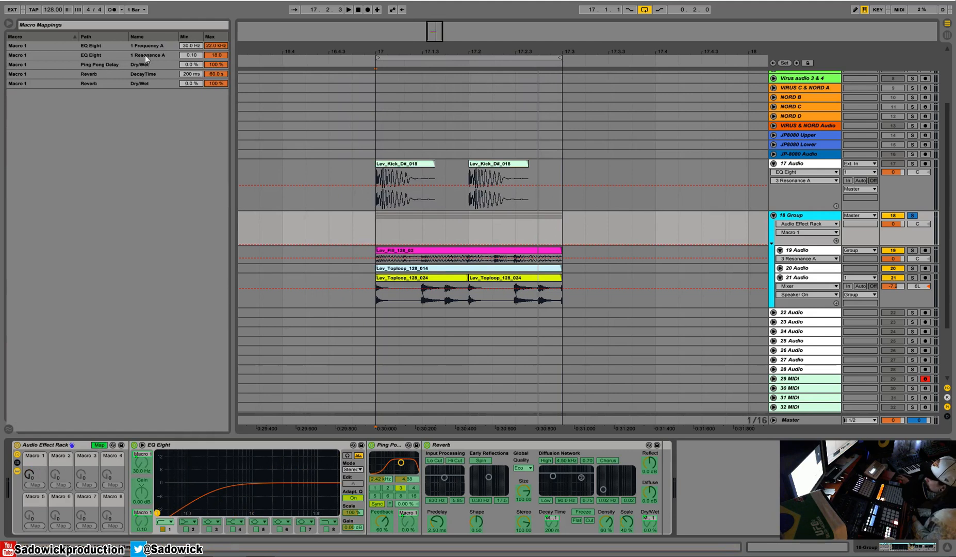
drag(195, 57, 195, 32)
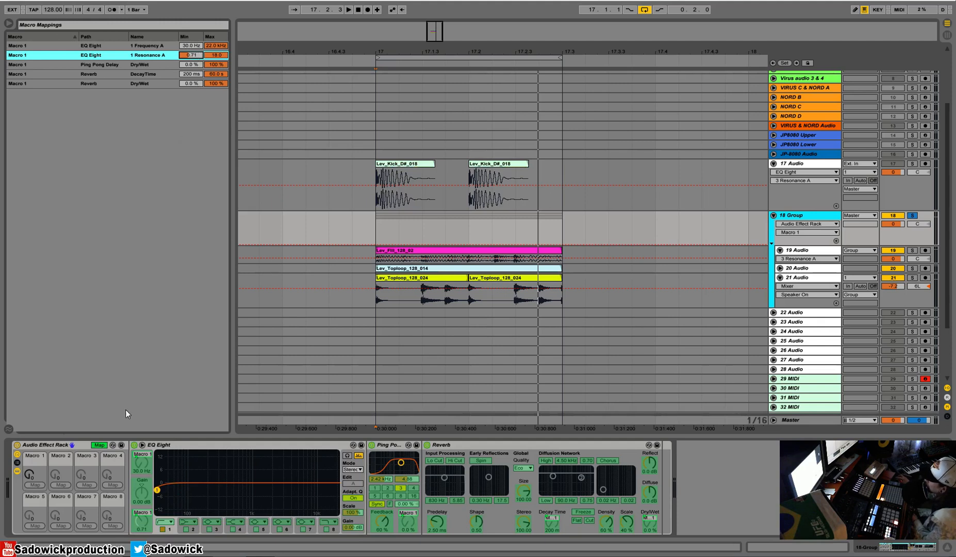
click(99, 445)
mouse_move(36, 477)
mouse_down()
mouse_move(36, 459)
mouse_move(36, 476)
mouse_up()
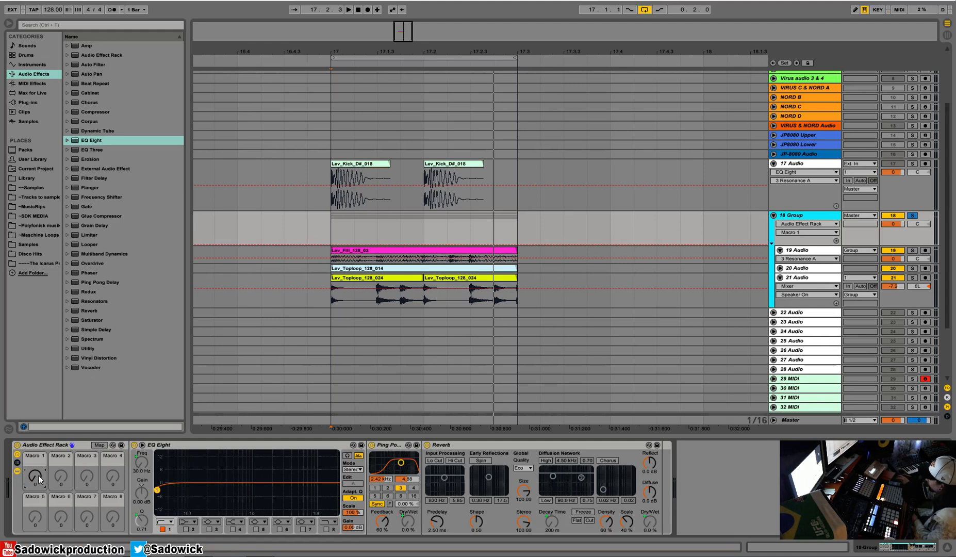
mouse_move(33, 483)
mouse_down()
mouse_move(39, 436)
mouse_move(39, 480)
mouse_up()
key(space)
Step: Lower the maximum of the EQ Eight resonance mapping to about 3.1, testing it with Macro 1
click(99, 445)
key(space)
drag(223, 55, 223, 67)
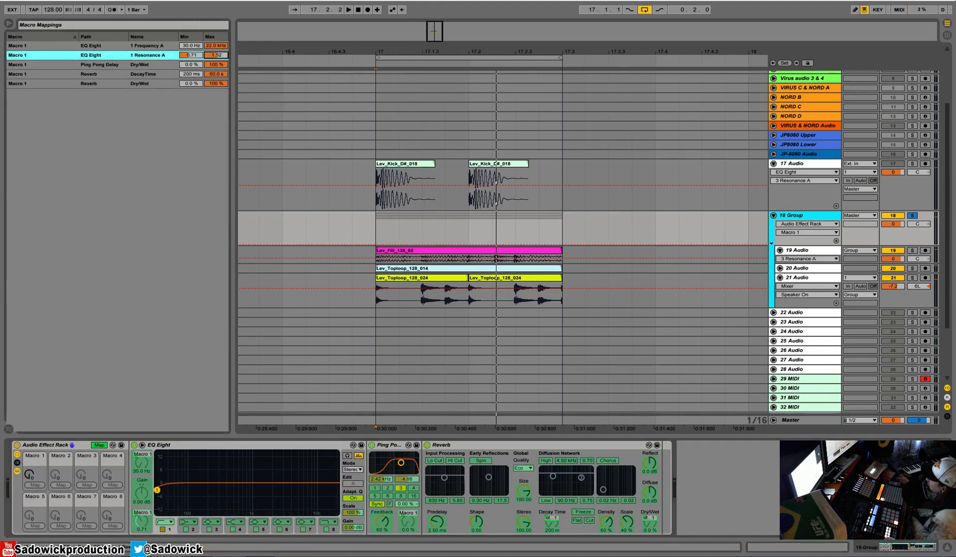
drag(32, 474, 31, 423)
drag(216, 55, 212, 61)
drag(30, 473, 31, 523)
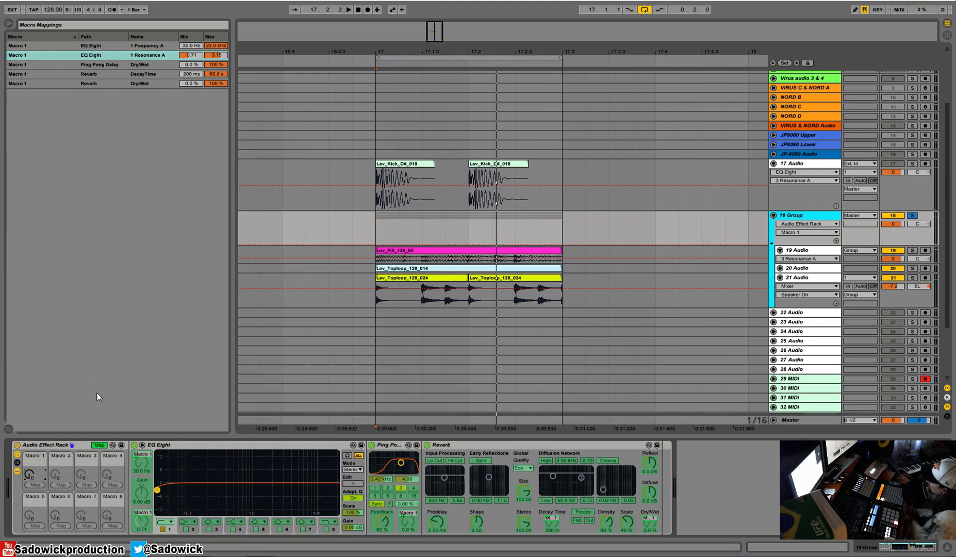
mouse_move(28, 476)
mouse_down()
mouse_move(27, 429)
mouse_move(28, 480)
mouse_up()
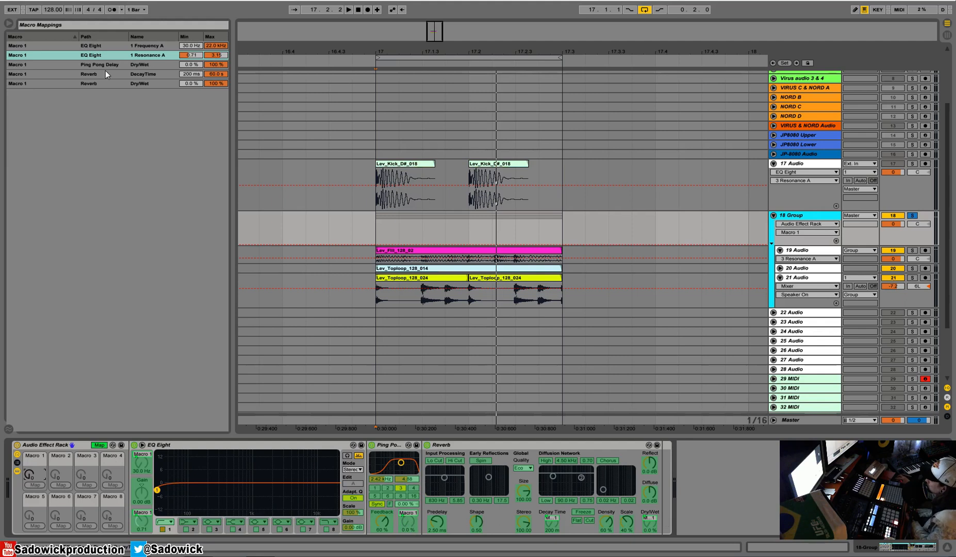
Step: Limit the Macro 1 mapping maximums to about 48% for Ping Pong Delay Dry/Wet, 8.83 s for Reverb Decay Time and 52% for Reverb Dry/Wet
drag(214, 63, 213, 75)
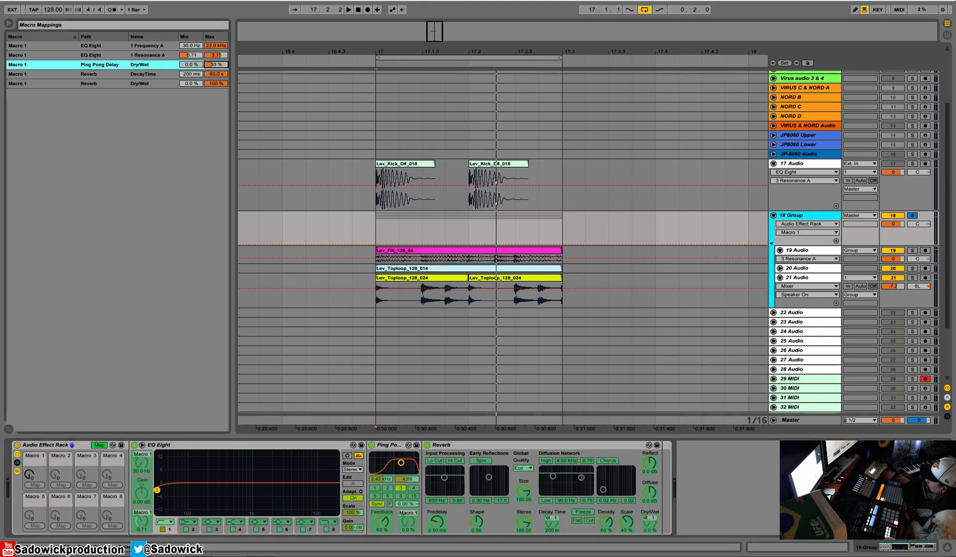
mouse_move(227, 73)
mouse_down()
mouse_move(227, 93)
mouse_move(218, 86)
mouse_up()
drag(218, 74, 218, 101)
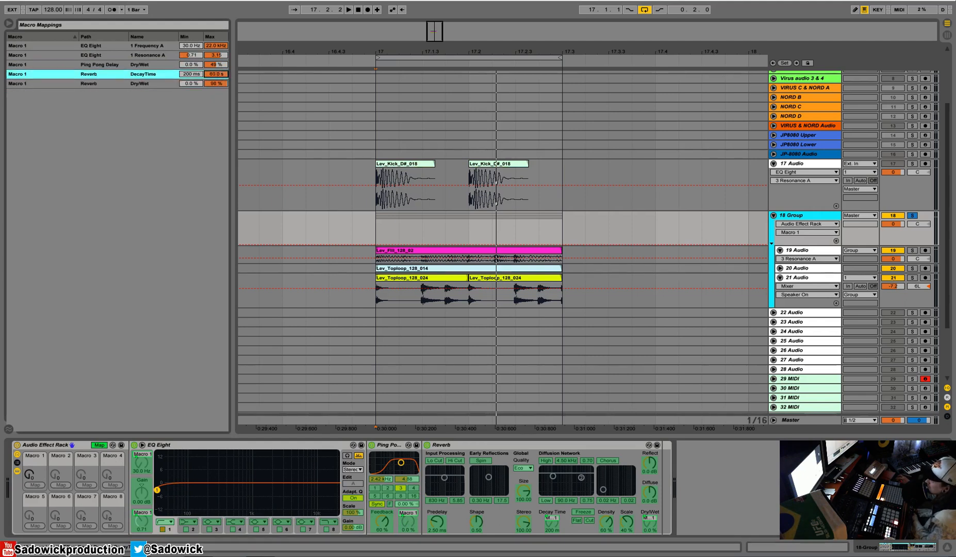
drag(216, 73, 215, 85)
drag(219, 83, 218, 84)
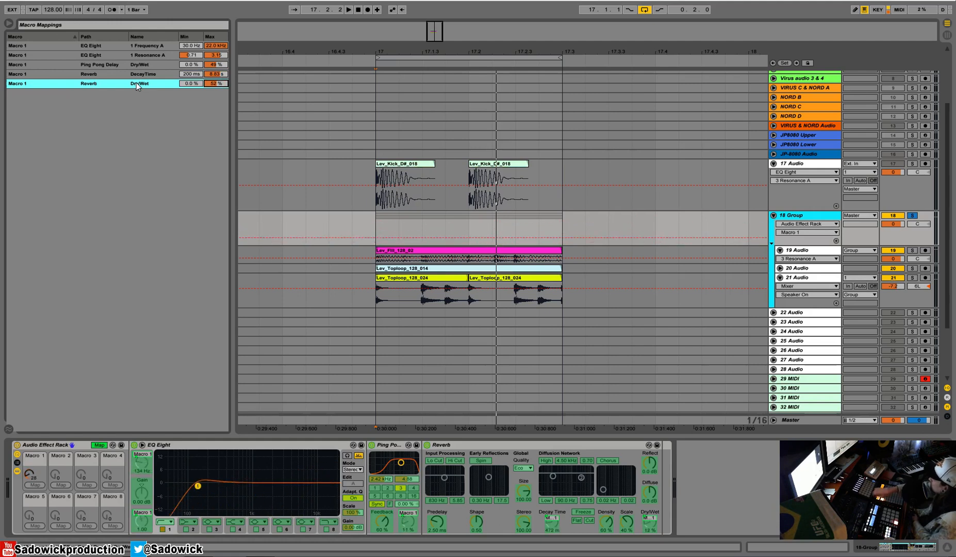
Step: Lower the EQ Eight mapping maximums to about 1.5 kHz for frequency and 2.10 for resonance, and audition the sweep
click(214, 48)
drag(213, 46, 214, 65)
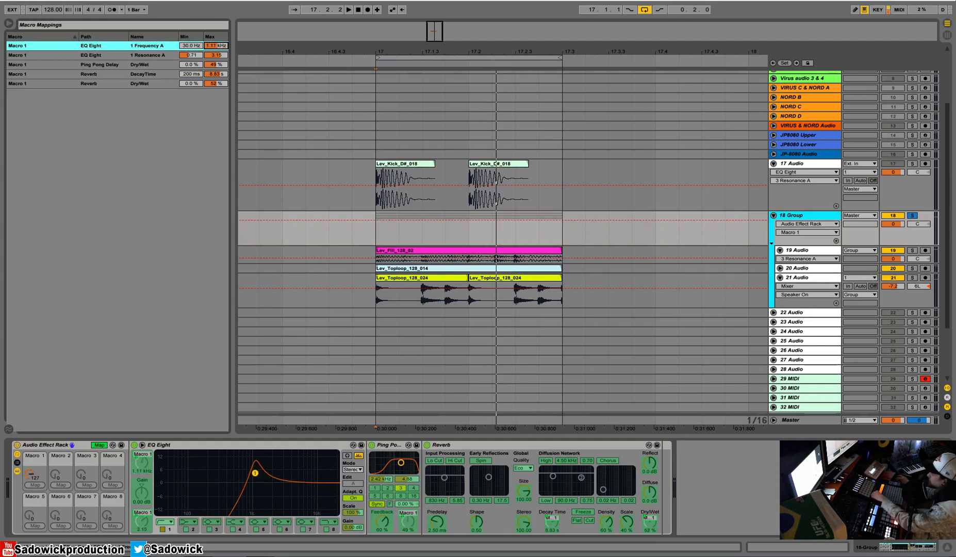
drag(219, 45, 220, 67)
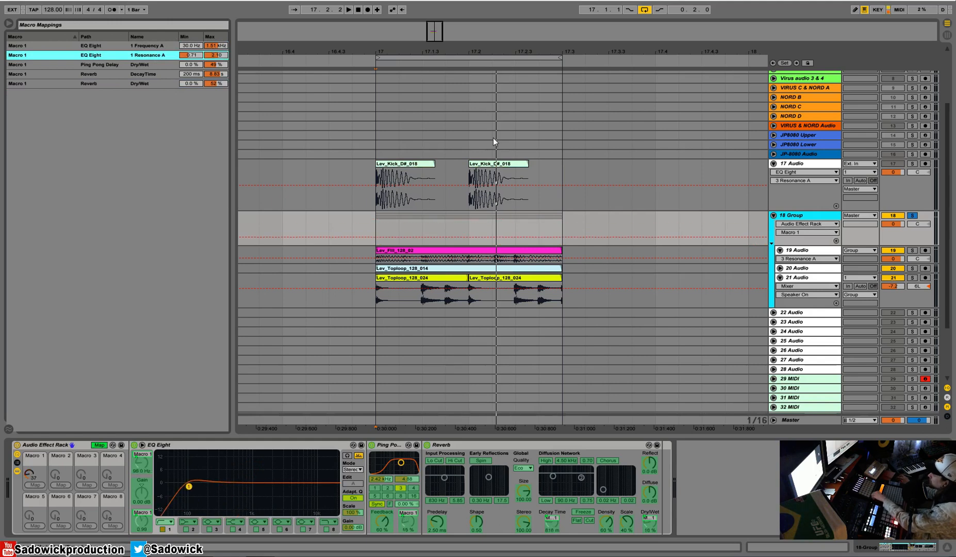
click(369, 61)
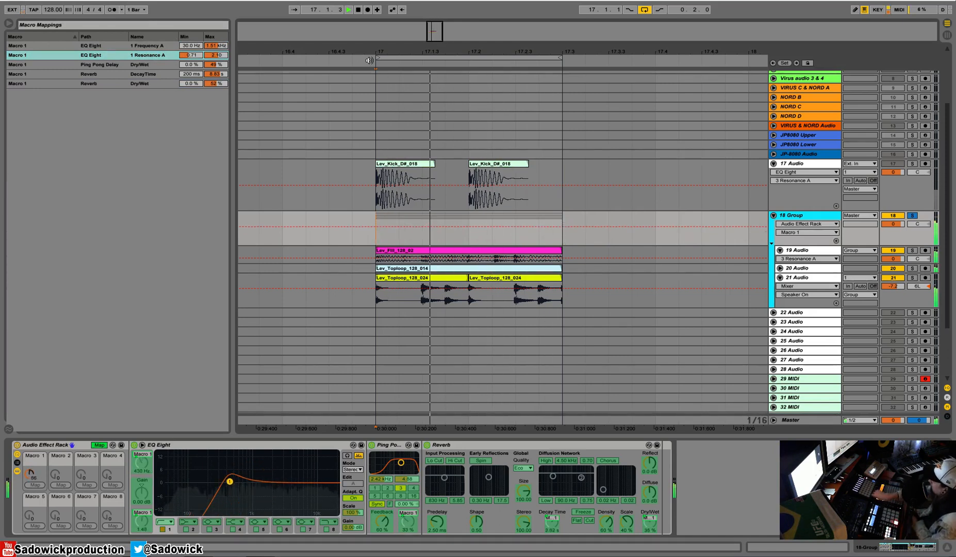
key(space)
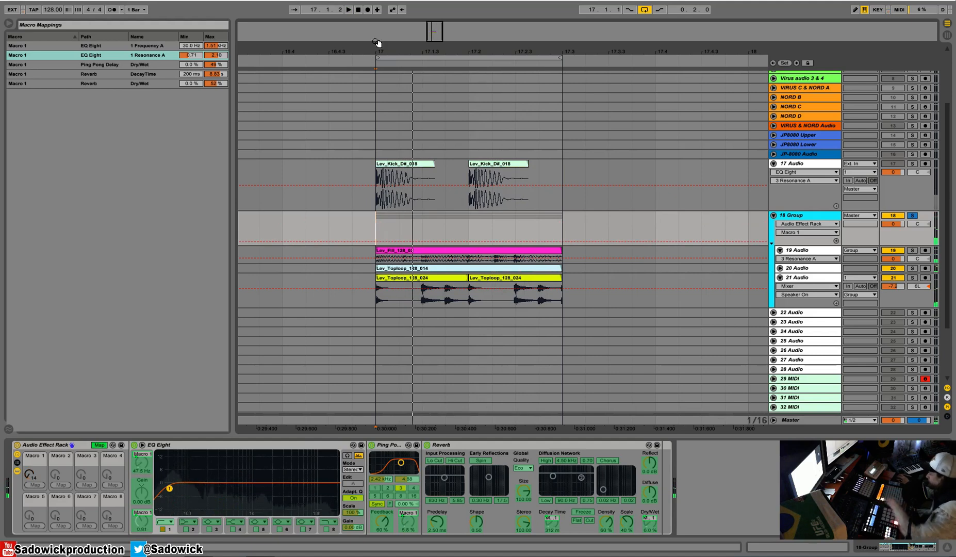
Step: Raise the maximum of the EQ Eight frequency mapping to about 6.4 kHz and play the loop to audition it
drag(221, 47, 216, 41)
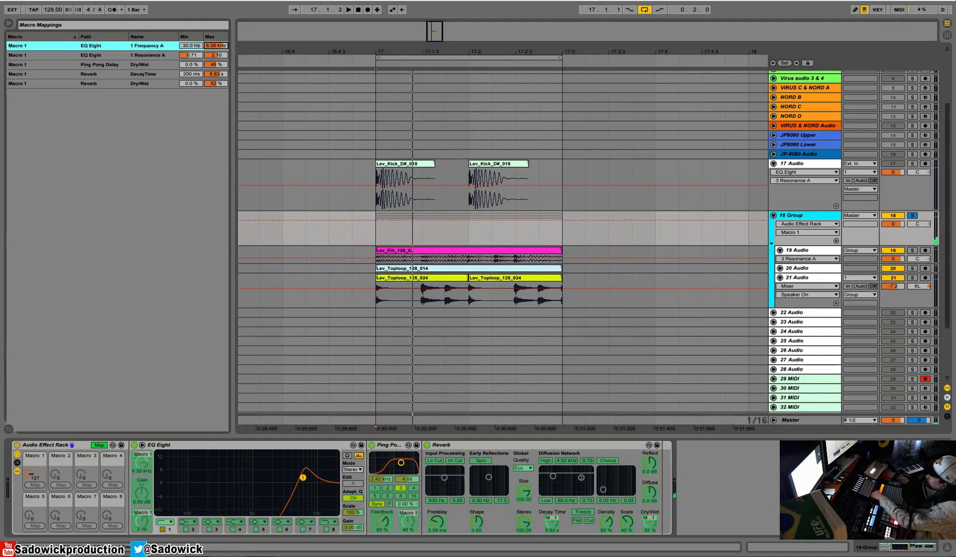
click(357, 63)
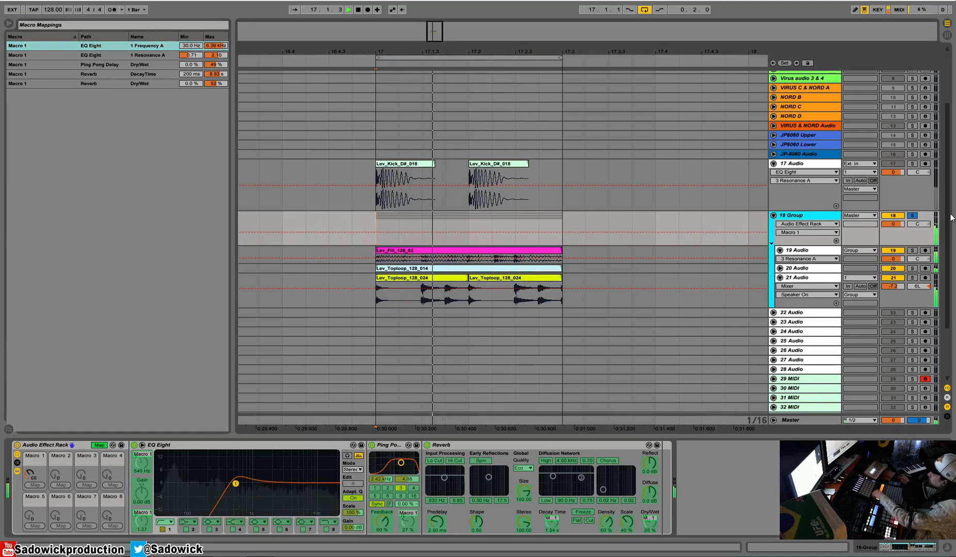
Step: Unsolo the 18 Group track to hear Macro 1 in the full mix, and leave macro mapping mode
click(911, 215)
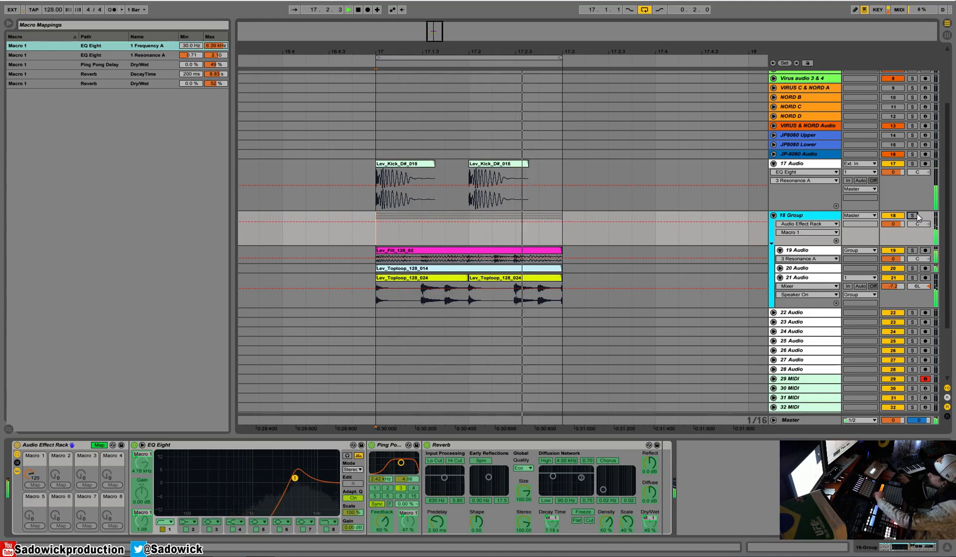
click(911, 216)
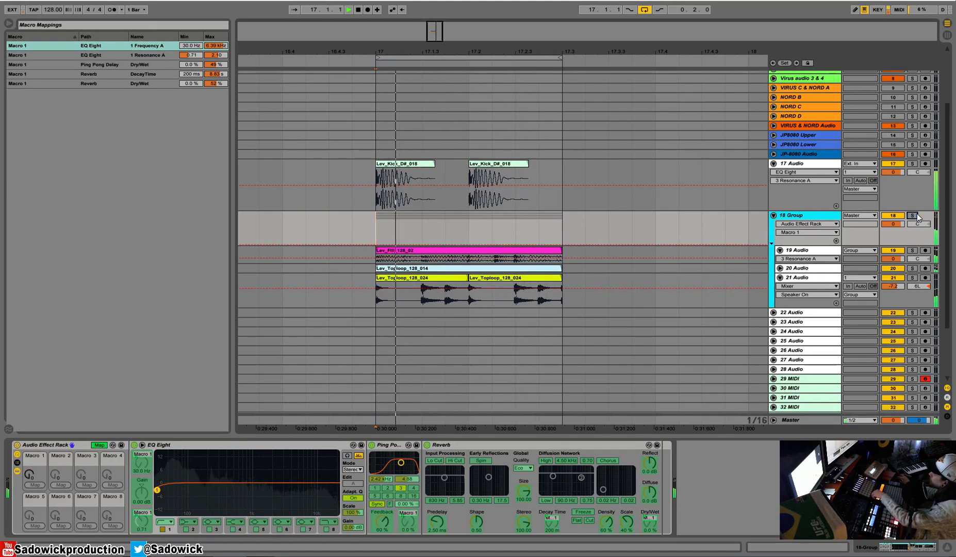
click(912, 216)
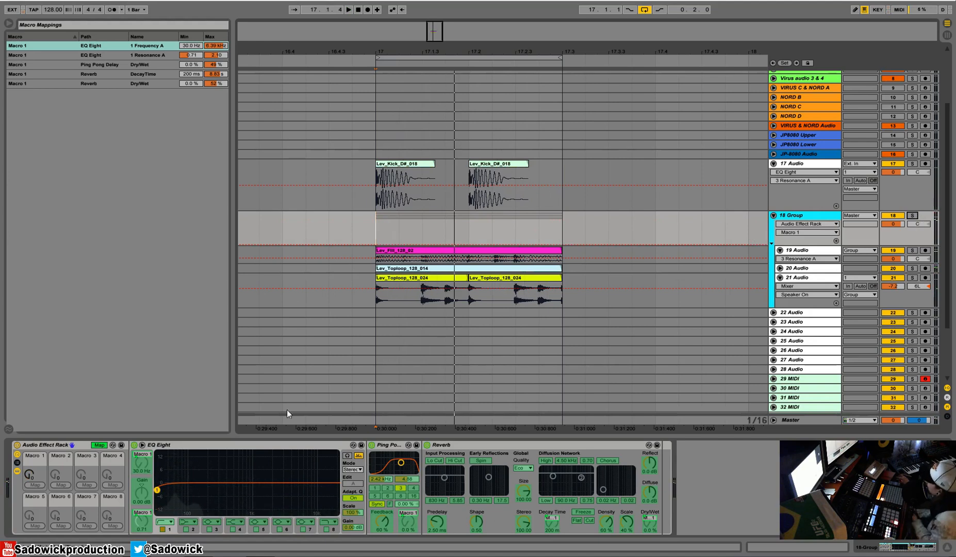
click(98, 445)
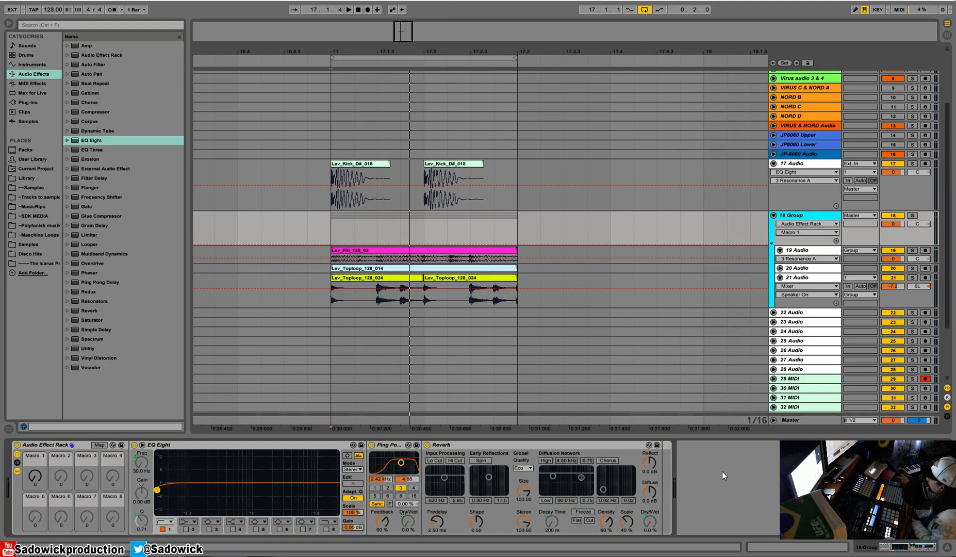
Step: Add a second Ping Pong Delay after the Audio Effect Rack and set its Dry/Wet to about 6.3%
click(744, 488)
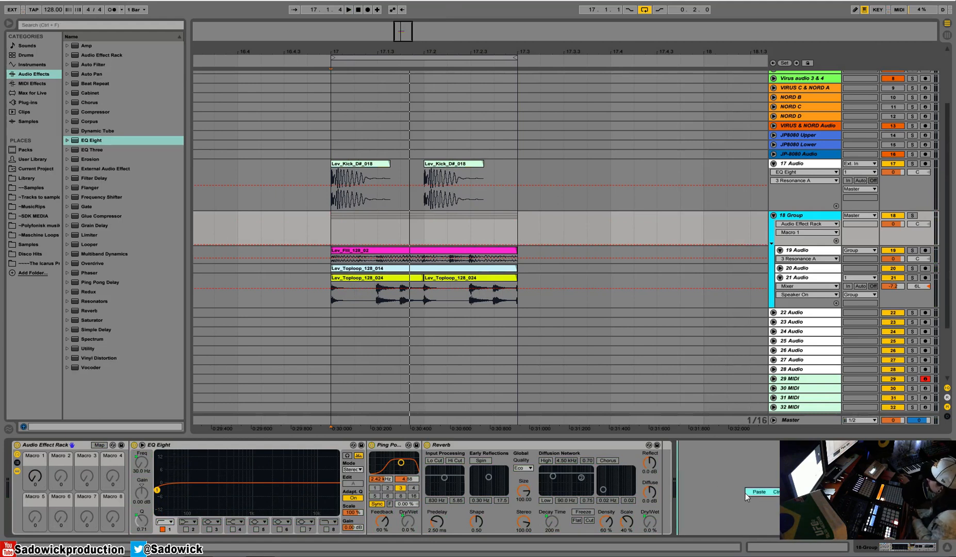
drag(100, 282, 739, 456)
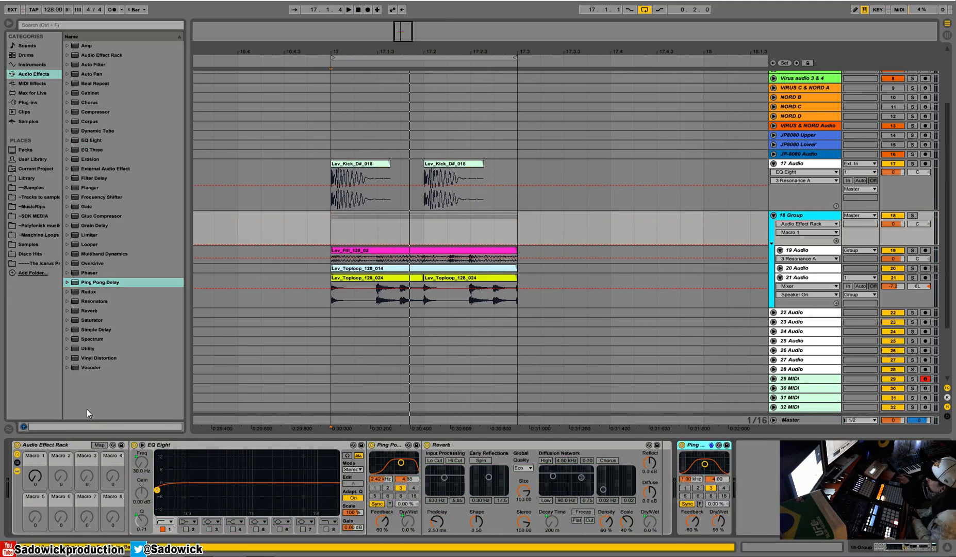
drag(711, 521, 712, 519)
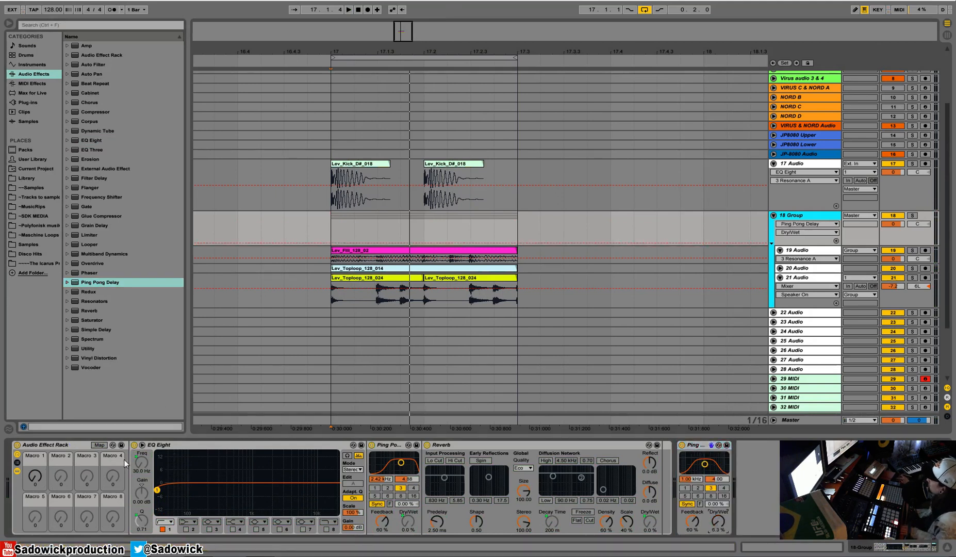
Step: Move the new Ping Pong Delay into the rack after the Reverb and map its Dry/Wet to Macro 2
click(63, 443)
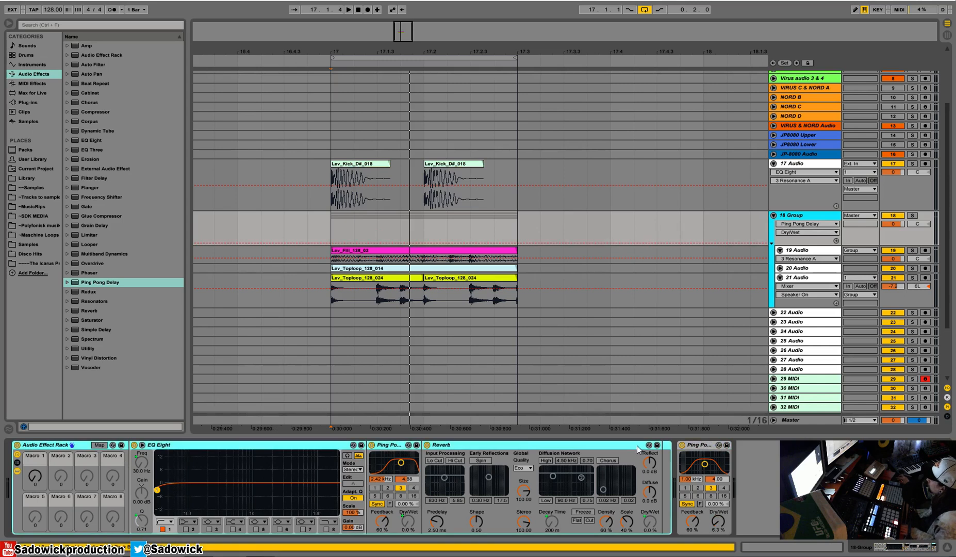
right_click(722, 510)
click(716, 522)
drag(707, 446, 659, 472)
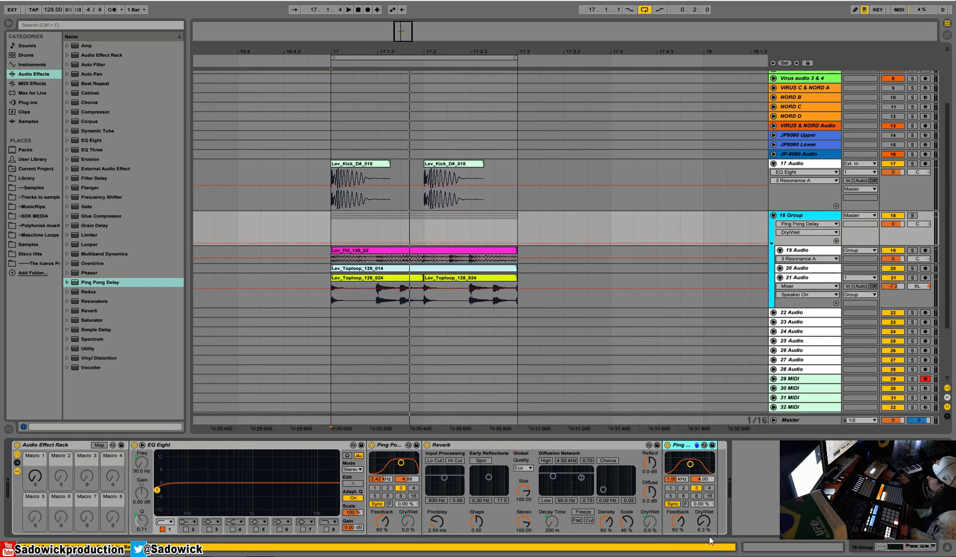
right_click(703, 522)
click(753, 471)
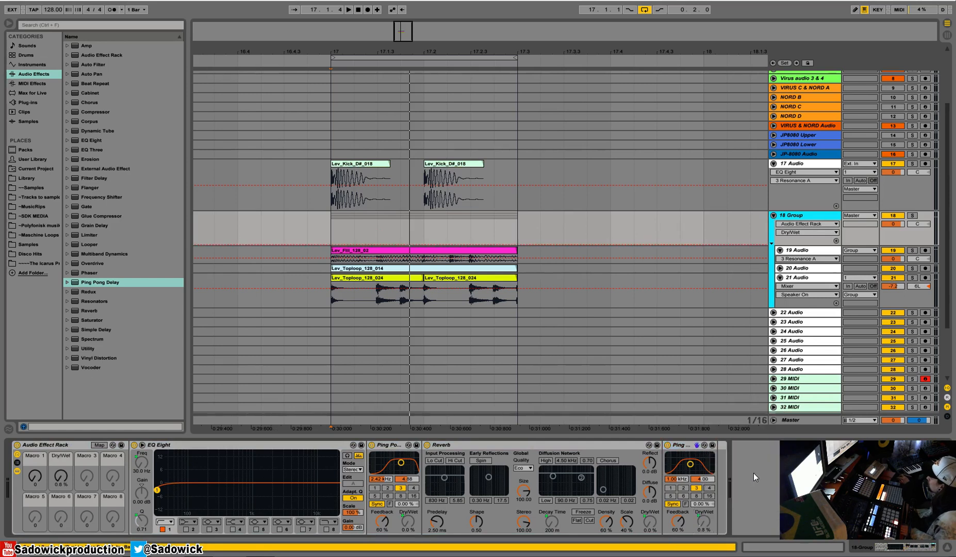
Step: Turn Macro 2 down to 0 and move the last Ping Pong Delay out of the Audio Effect Rack to sit after it
drag(29, 478, 65, 477)
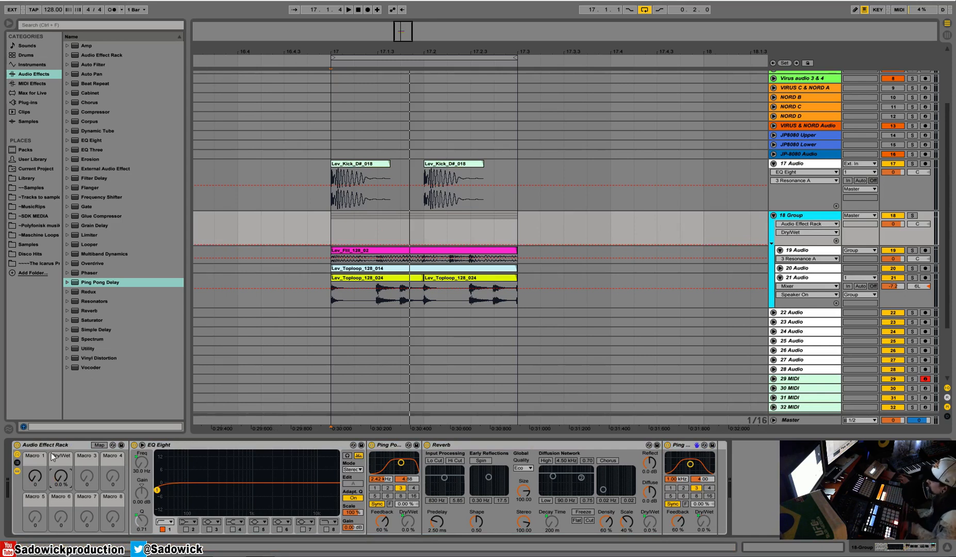
click(721, 450)
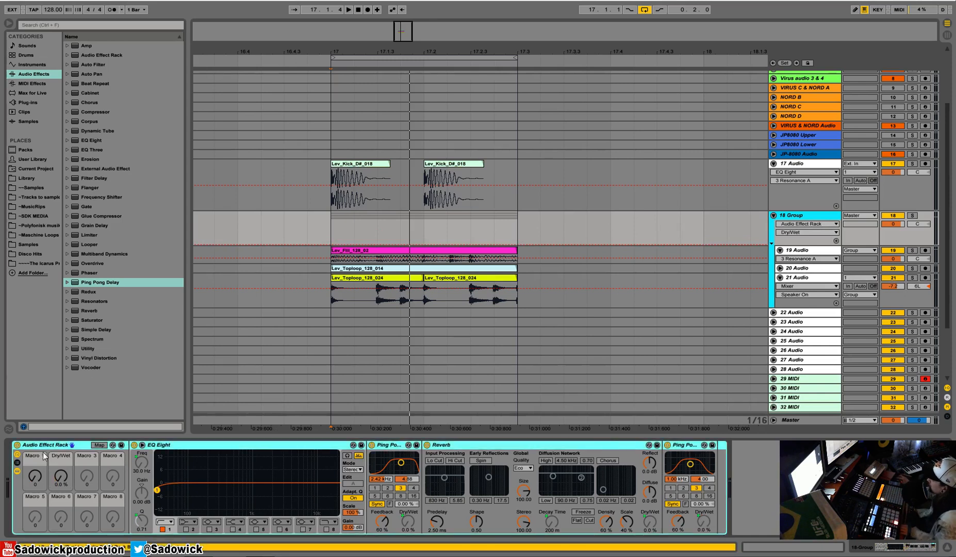
click(692, 443)
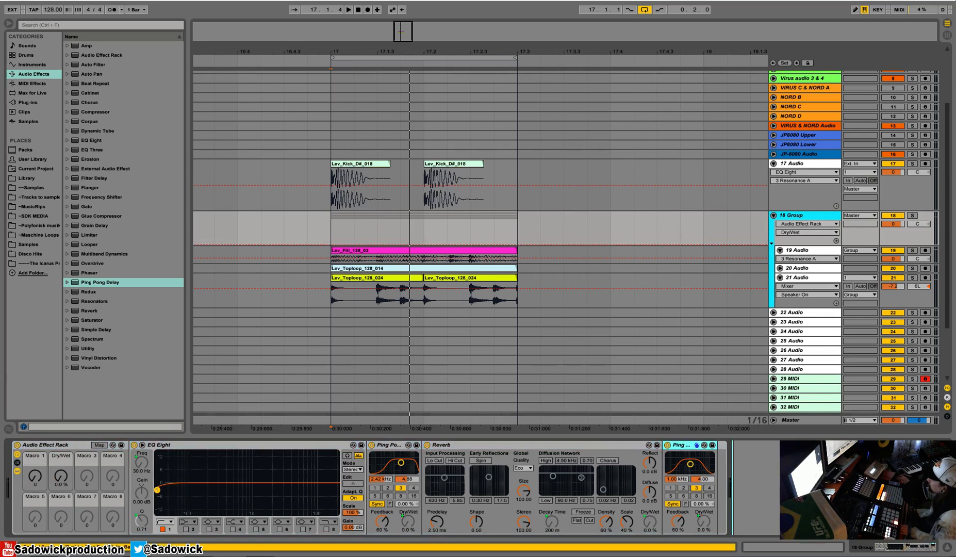
drag(692, 445, 786, 464)
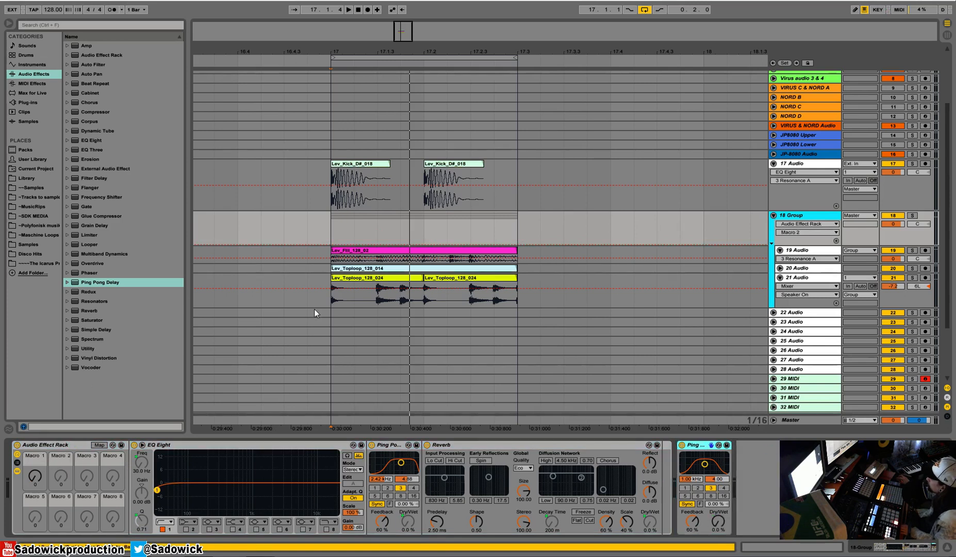
Step: Add a Redux before the standalone Ping Pong Delay and group the two devices into their own Audio Effect Rack
mouse_move(85, 292)
mouse_down()
mouse_move(733, 470)
mouse_move(748, 443)
mouse_move(704, 447)
mouse_up()
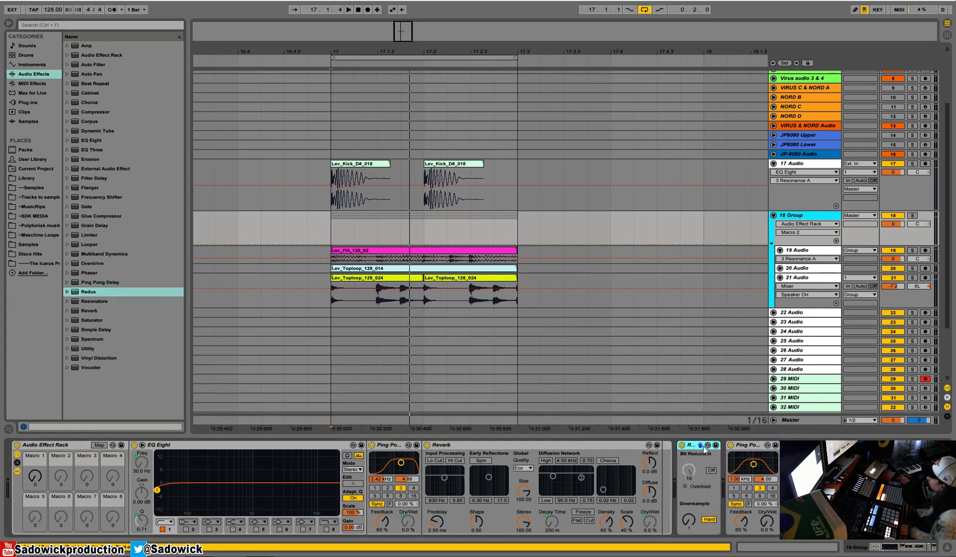
right_click(748, 444)
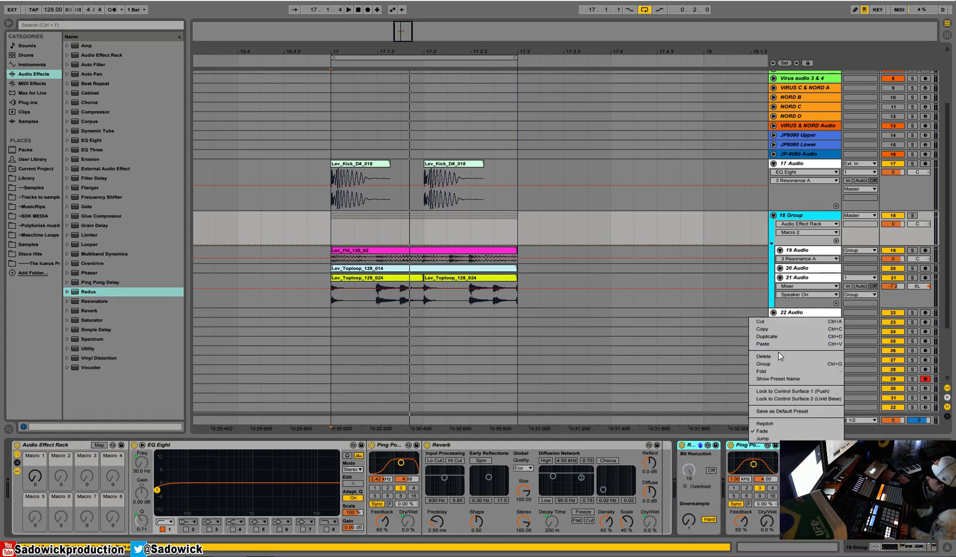
click(778, 364)
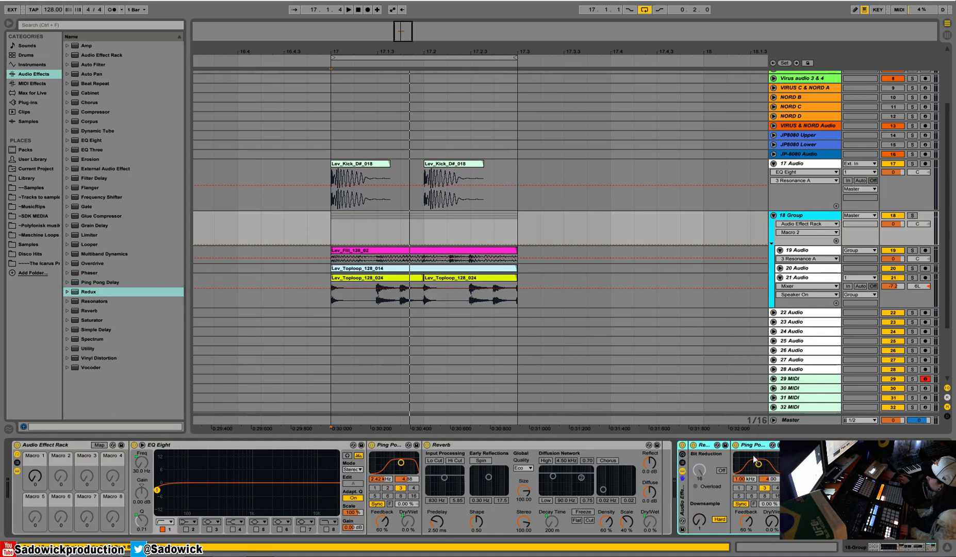
Step: Move the Redux and Ping Pong Delay rack into the first Audio Effect Rack, ahead of the EQ Eight
click(73, 449)
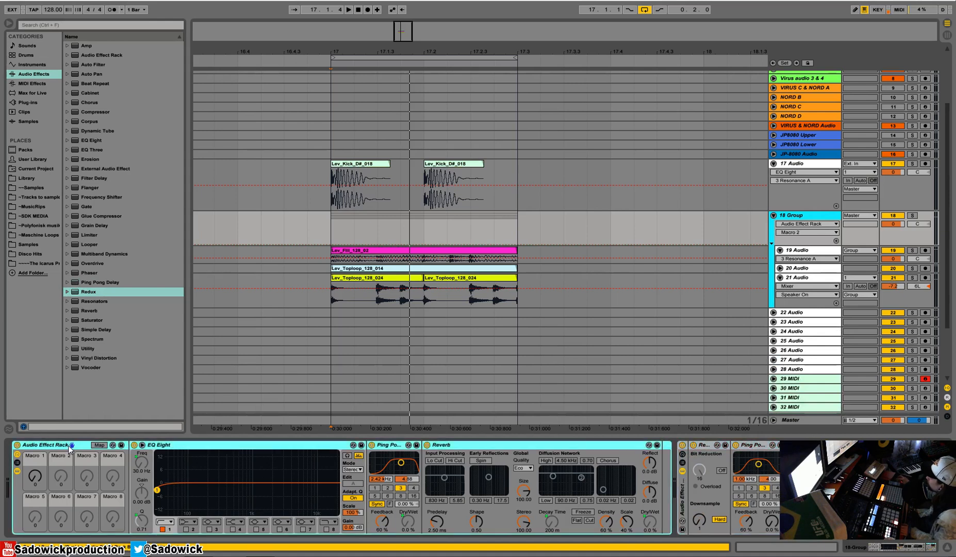
click(759, 445)
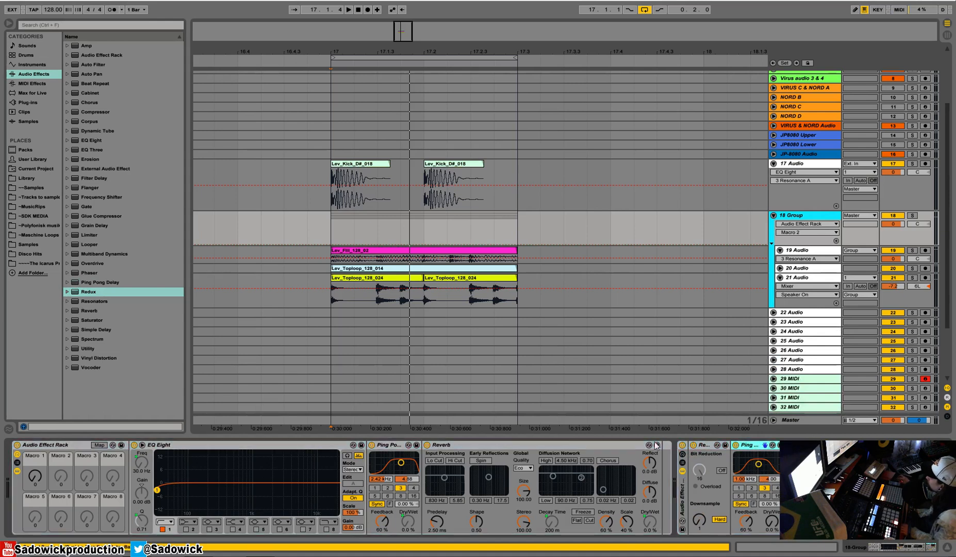
click(52, 444)
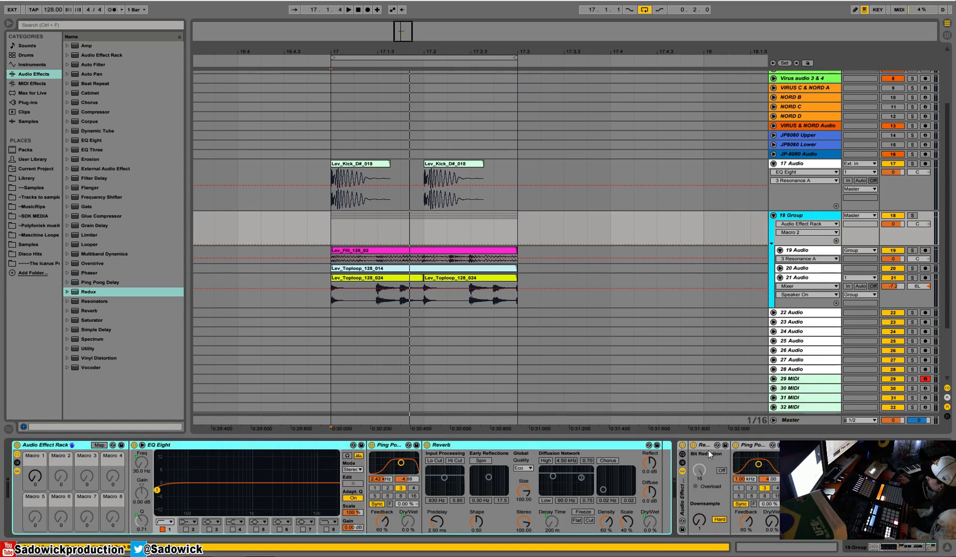
click(684, 483)
drag(684, 483, 171, 483)
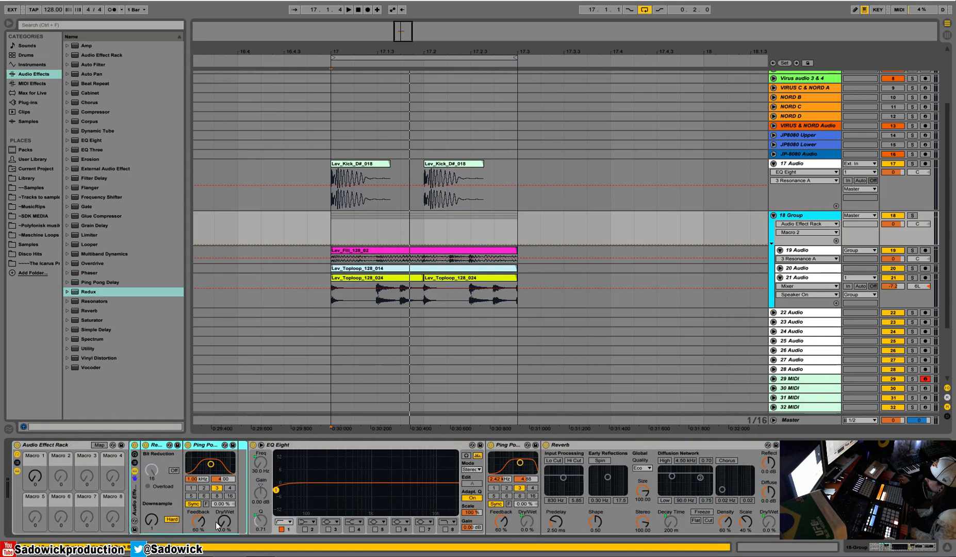
Step: Map the Redux Downsample amount and the adjacent Ping Pong Delay's Dry/Wet to Macro 1 of their own rack
right_click(149, 520)
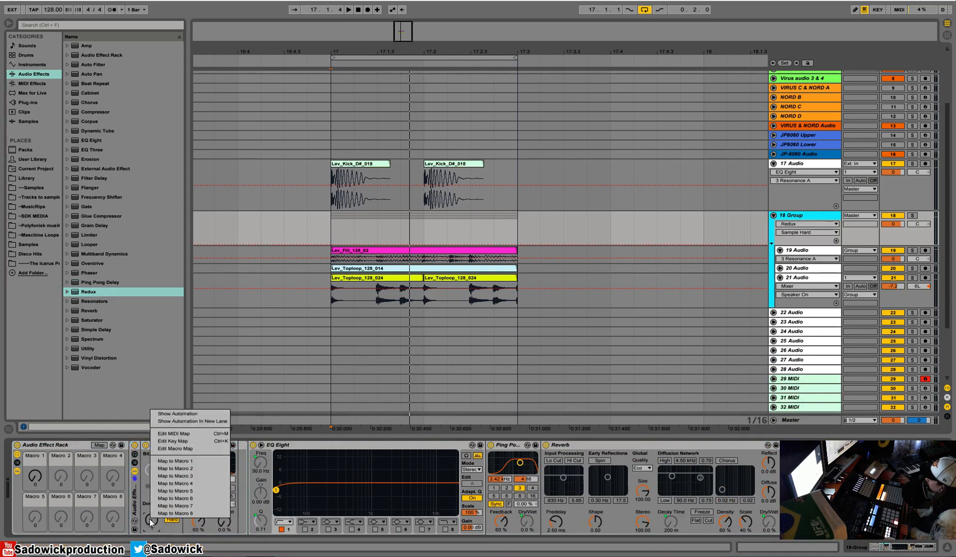
click(194, 464)
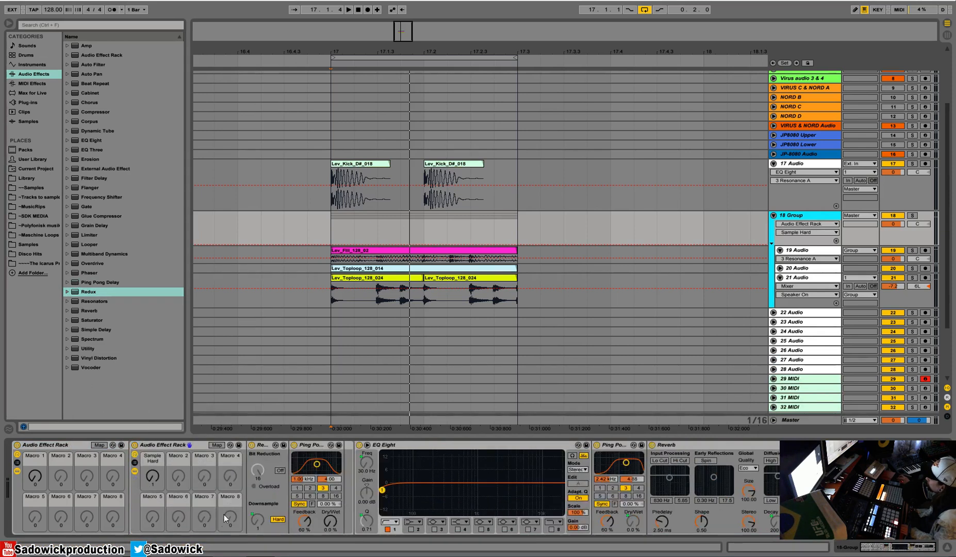
right_click(328, 521)
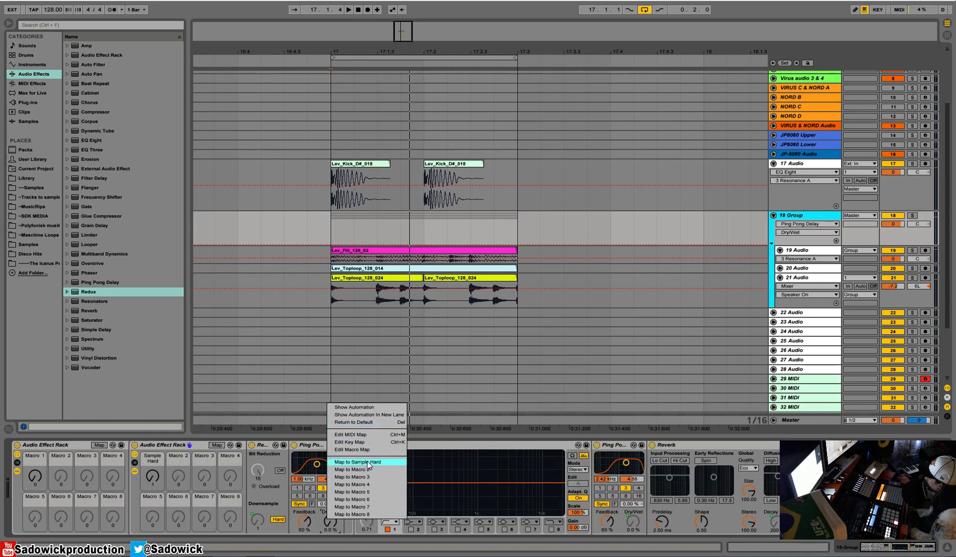
click(366, 461)
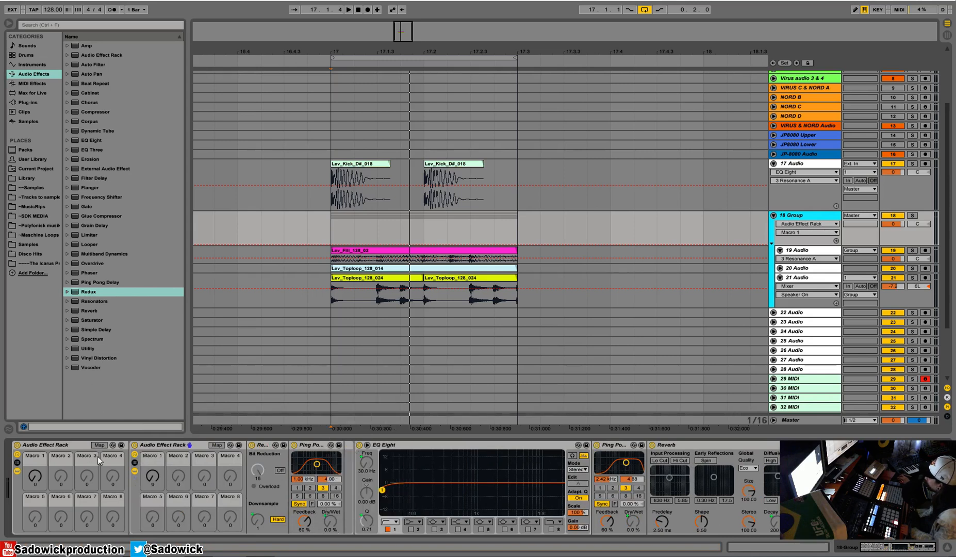
Step: Group the main Audio Effect Rack, with the Redux rack inside it, into a new outer Audio Effect Rack
click(41, 445)
right_click(52, 446)
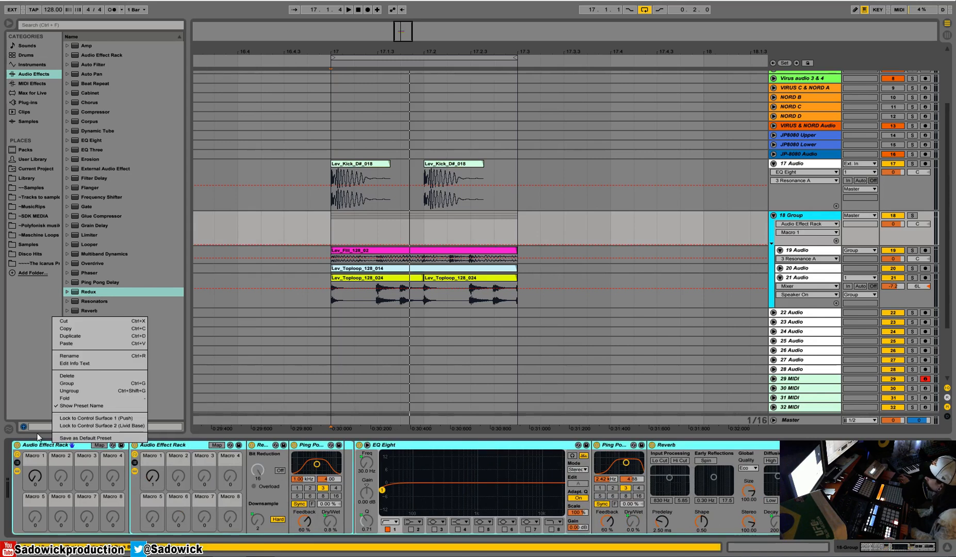
click(66, 383)
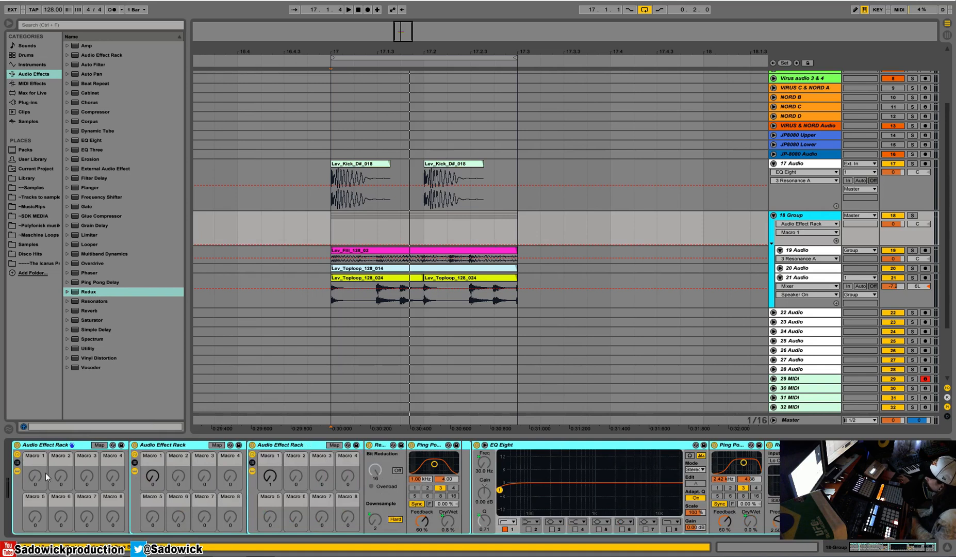
Step: Chain each nested rack's Macro 1 to Macro 1 of the rack enclosing it, and audition the loop with the outermost macro
right_click(153, 480)
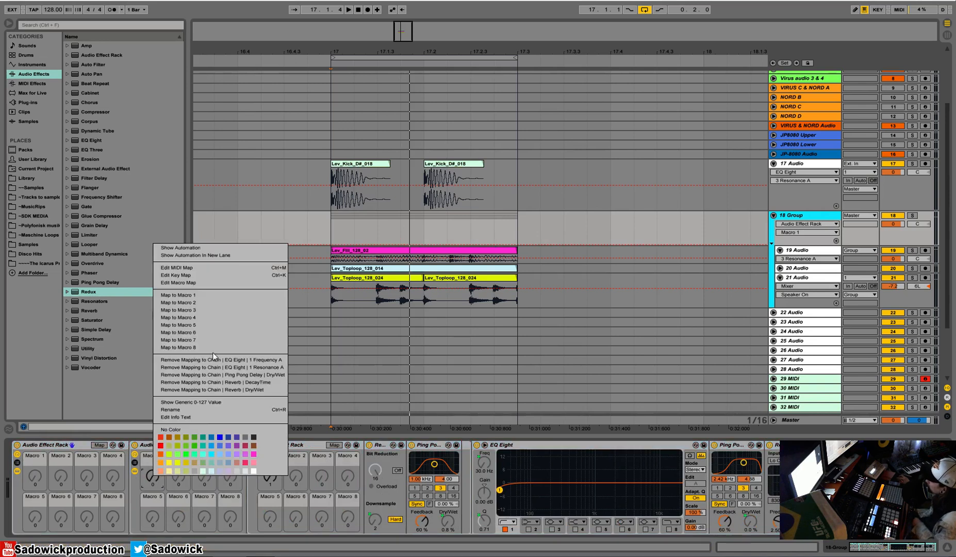
click(201, 297)
right_click(273, 474)
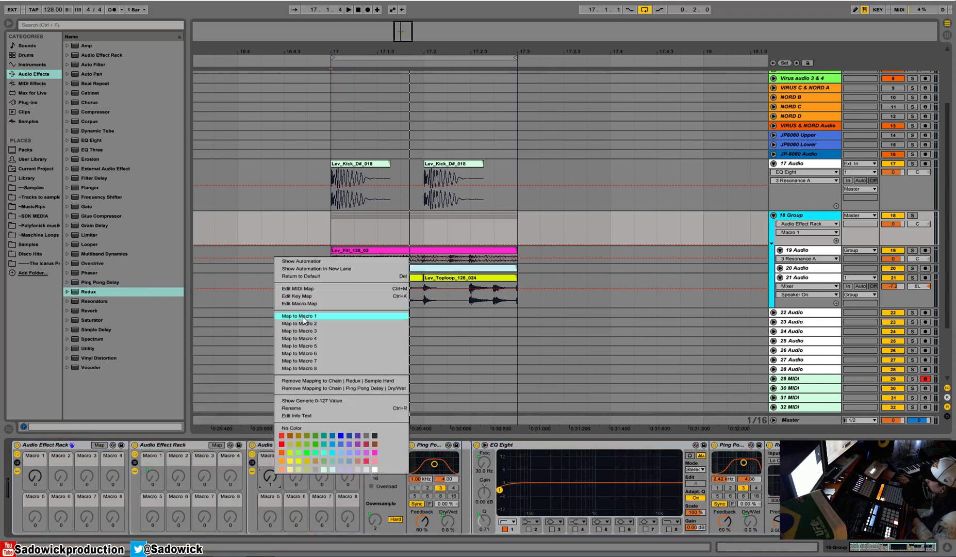
click(303, 316)
mouse_move(34, 481)
mouse_down()
mouse_move(35, 456)
mouse_move(26, 489)
mouse_move(31, 436)
mouse_move(31, 497)
mouse_up()
key(space)
key(space)
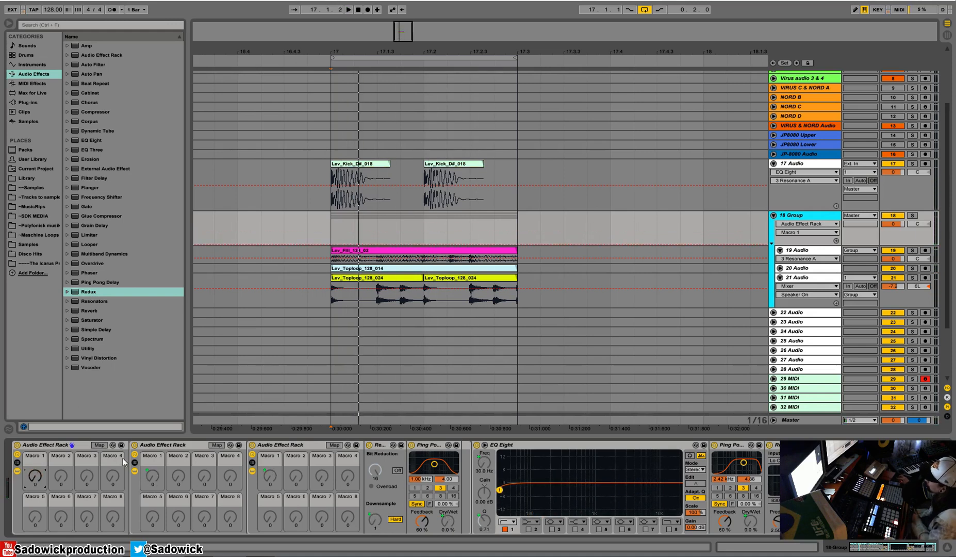
Step: Review the Macro 1 mappings and ranges of the outer, middle and innermost Audio Effect Racks in turn
click(99, 444)
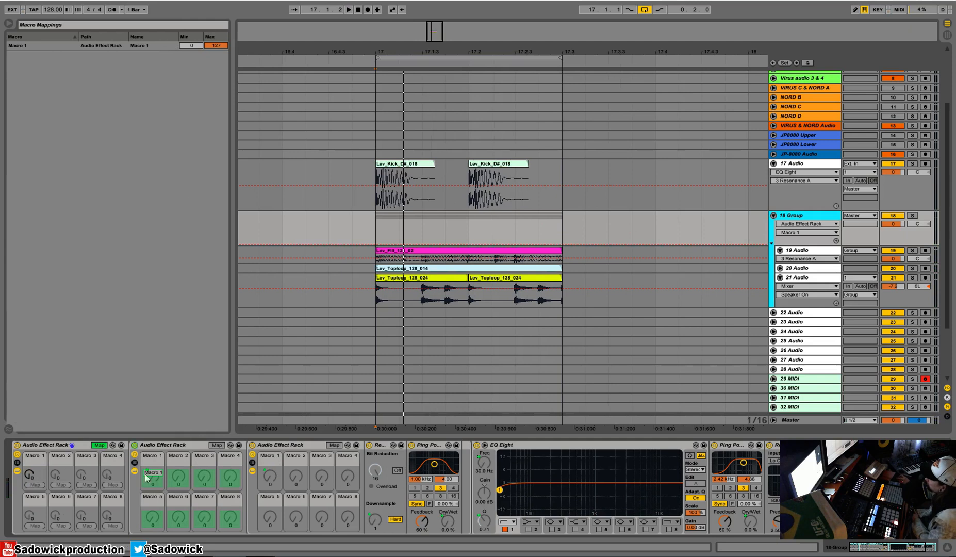
click(98, 443)
click(217, 444)
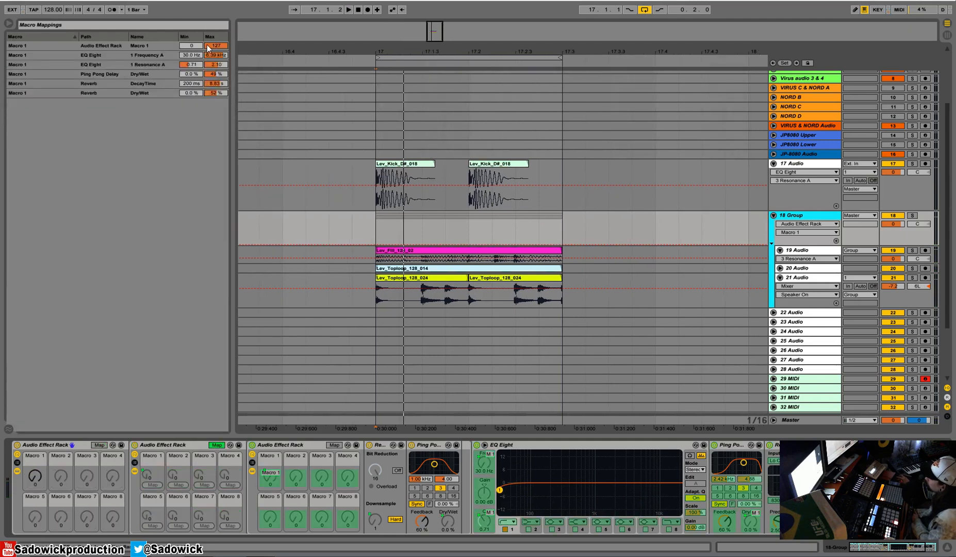
click(336, 443)
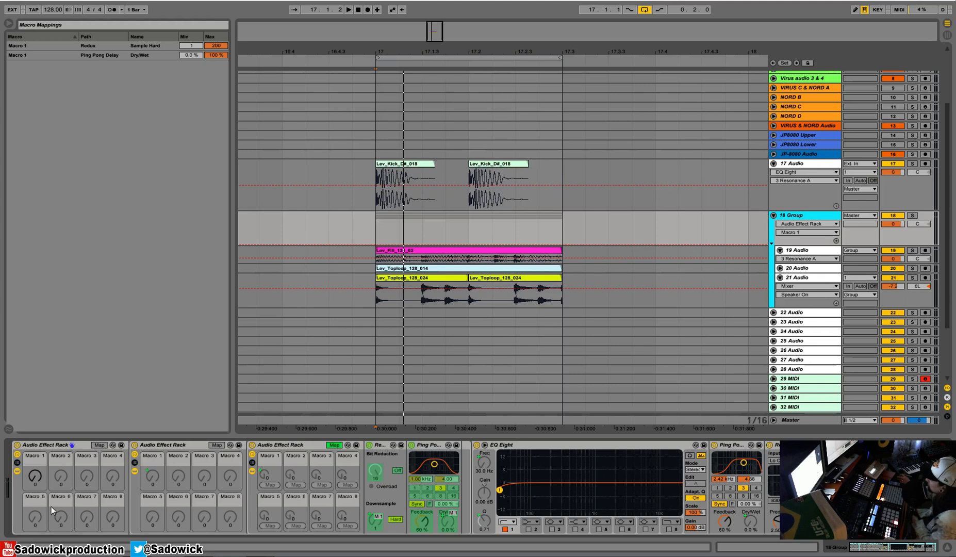
Step: Set the outermost rack's Macro 1 to 25 and lay out separate, taller automation lanes for Macros 1 and 2 on the 18 Group track
right_click(33, 478)
drag(33, 478, 33, 464)
click(836, 241)
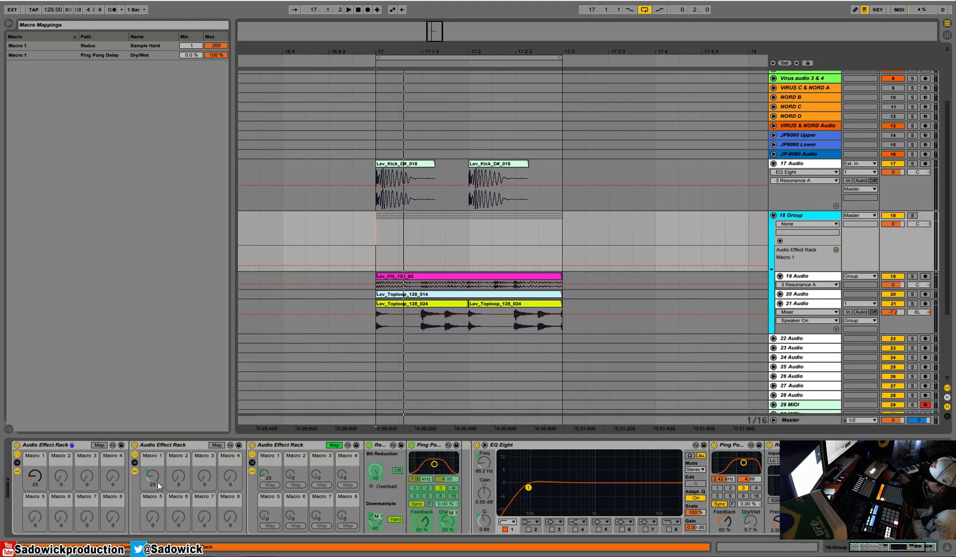
click(61, 478)
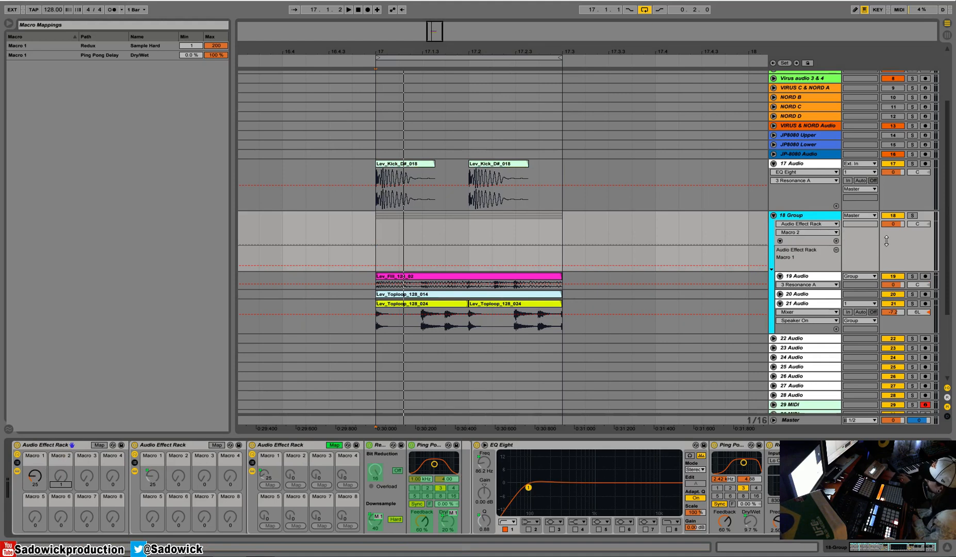
drag(883, 242, 884, 279)
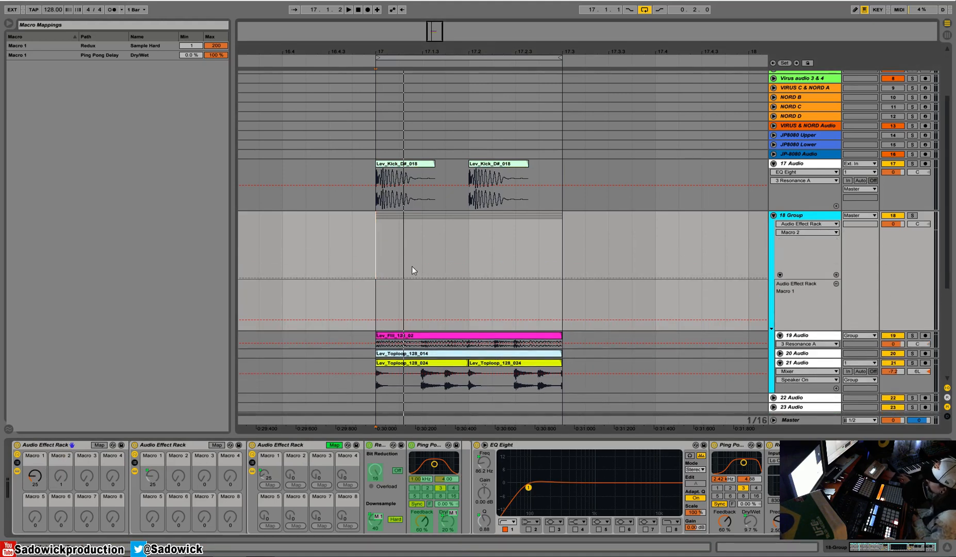